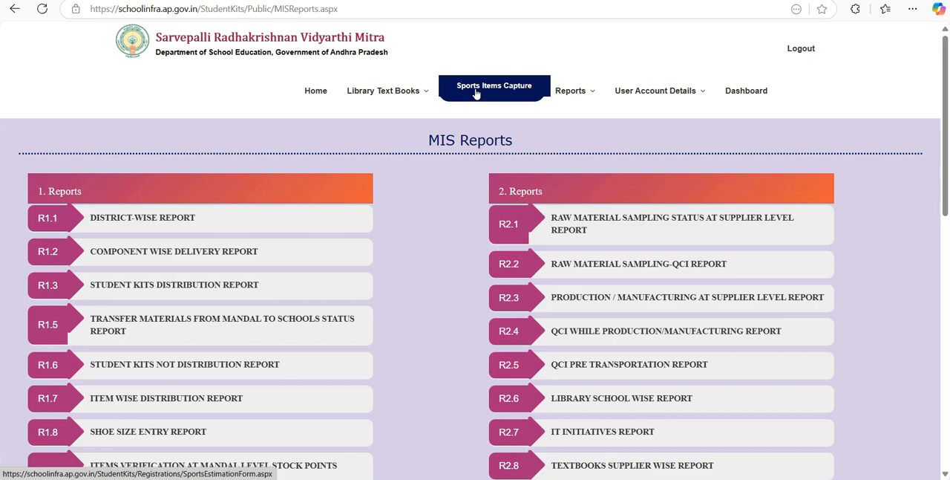
{"action": "left_click", "coordinate": [476, 90]}
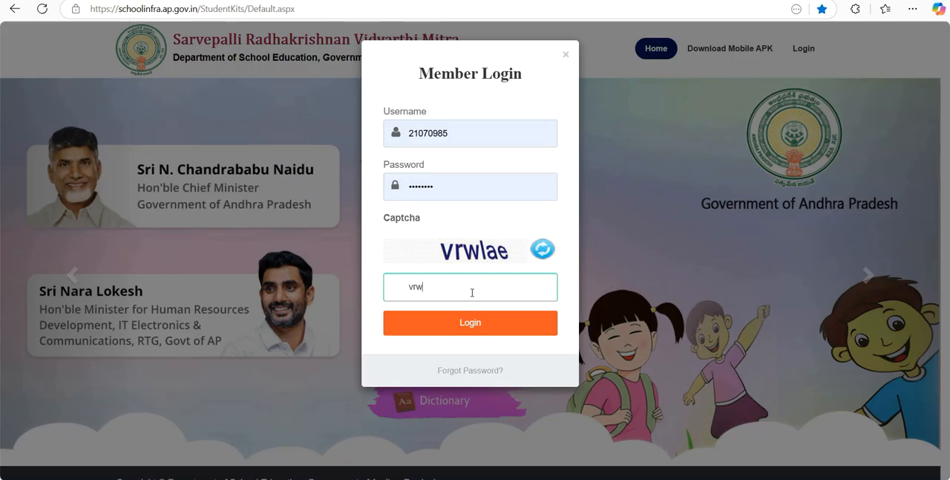
- Complete the captcha code in the member login form and log in to the school account
{"action": "type", "text": "lae"}
{"action": "left_click", "coordinate": [483, 323]}
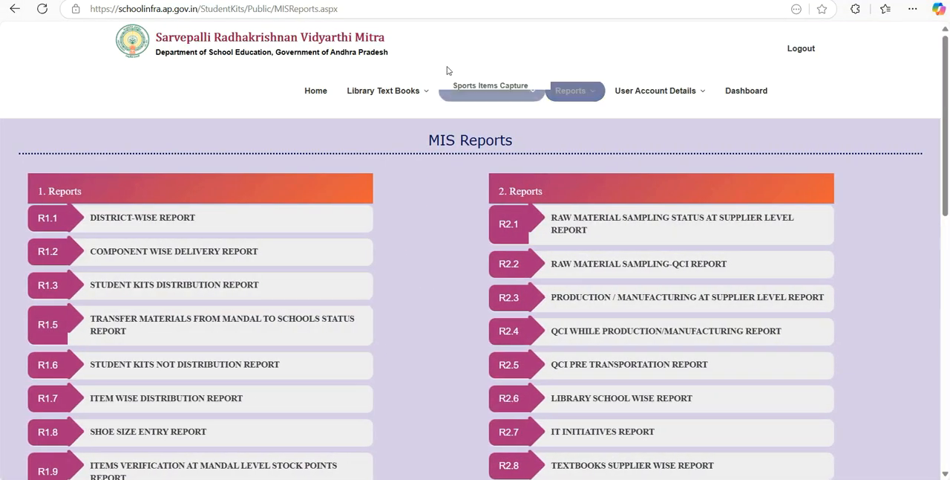
- Open the Sports Items Capture form from the Sports Requirement section
{"action": "mouse_move", "coordinate": [364, 110]}
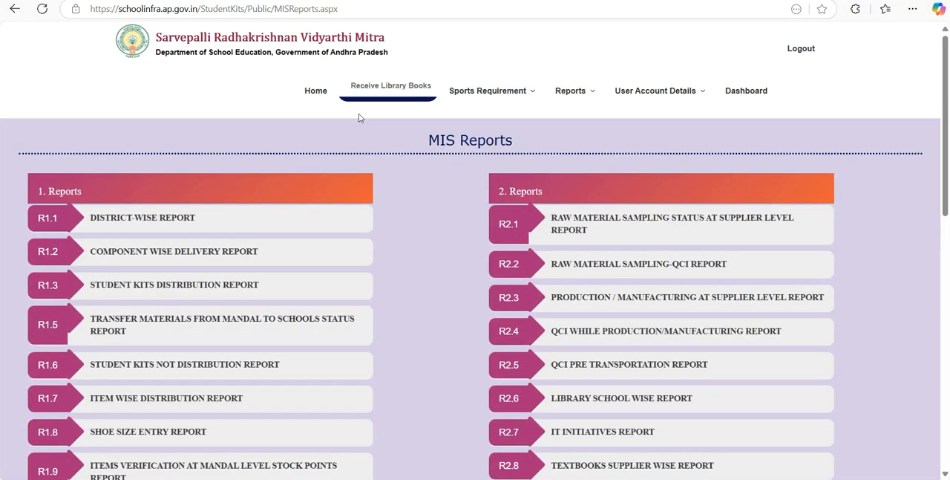
{"action": "mouse_move", "coordinate": [475, 93]}
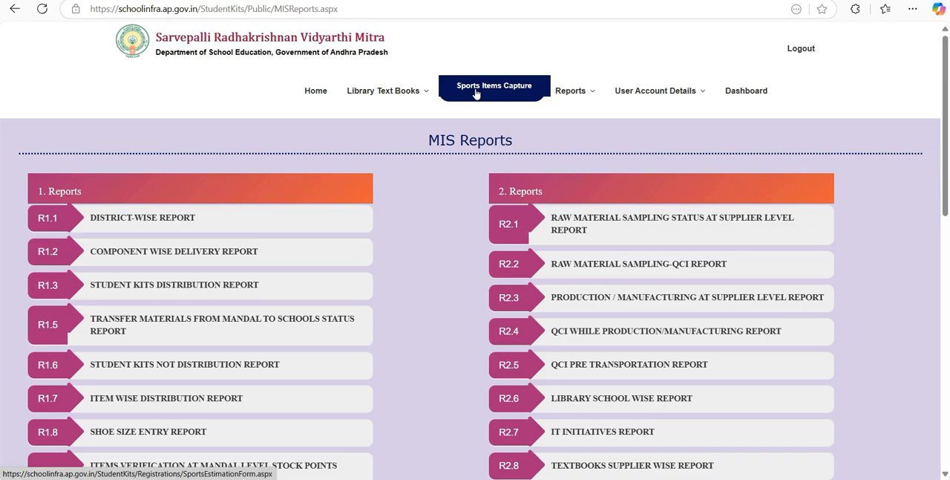
{"action": "left_click", "coordinate": [476, 93]}
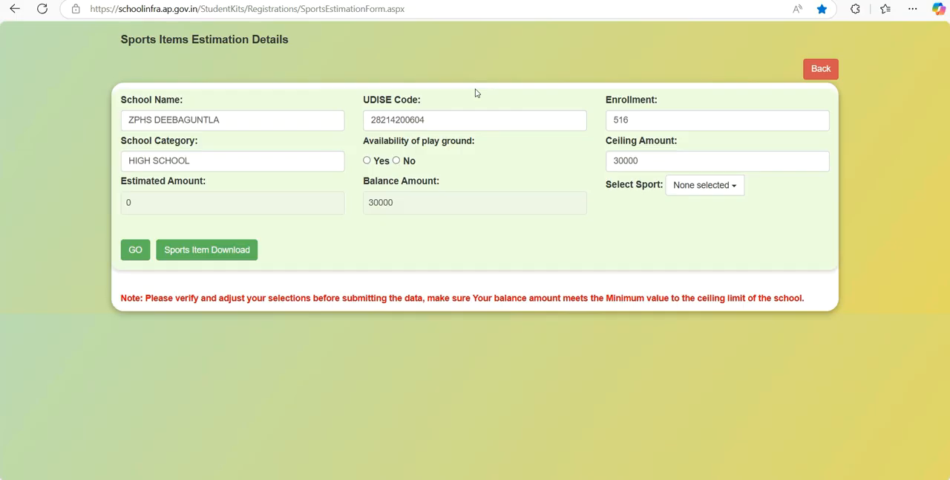
- Mark the school's playground as available and set its area to 1 to 3 acre
{"action": "left_click", "coordinate": [317, 128]}
{"action": "left_click", "coordinate": [448, 123]}
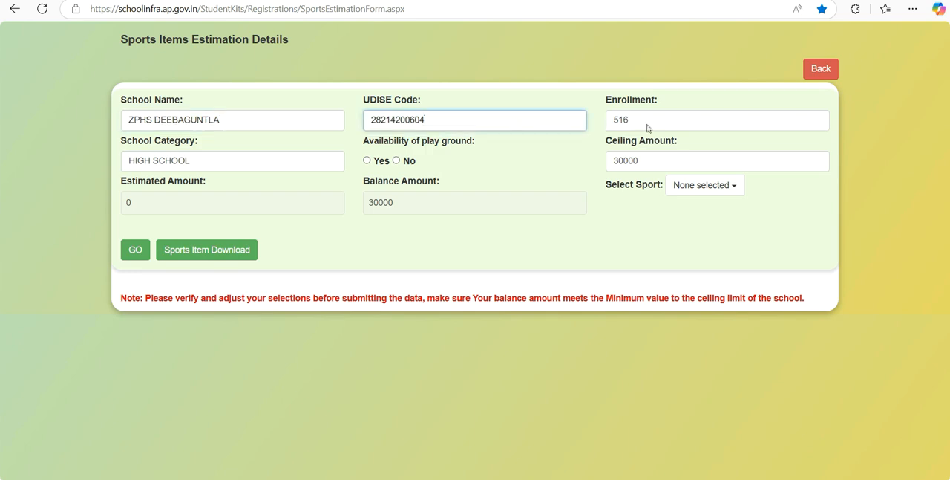
{"action": "left_click", "coordinate": [317, 163]}
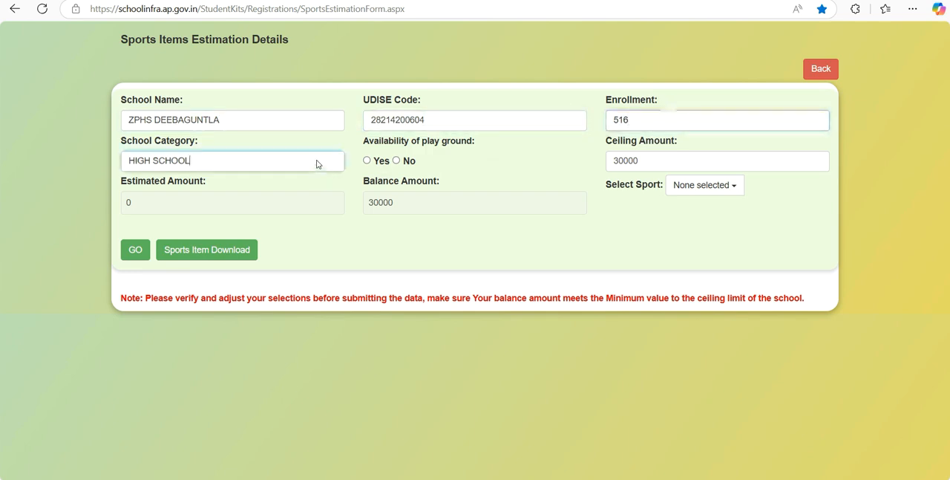
{"action": "left_click", "coordinate": [367, 161]}
{"action": "left_click", "coordinate": [636, 165]}
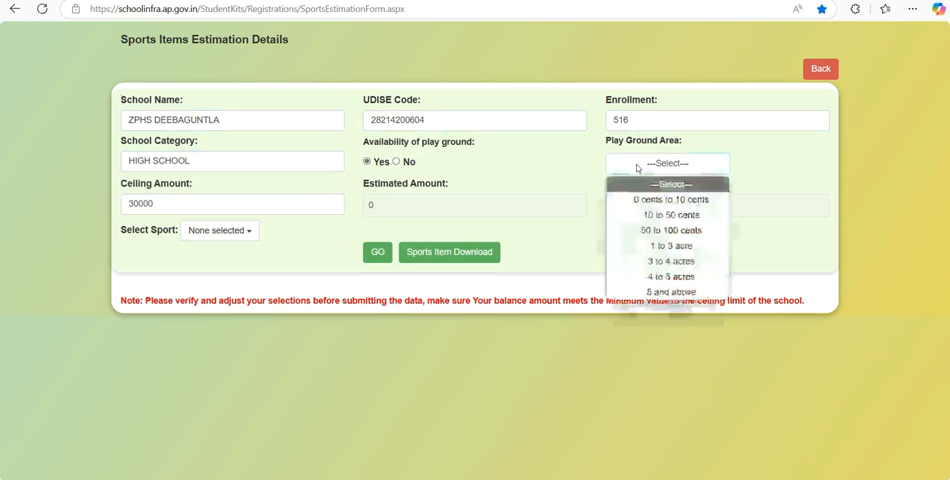
{"action": "left_click", "coordinate": [669, 251]}
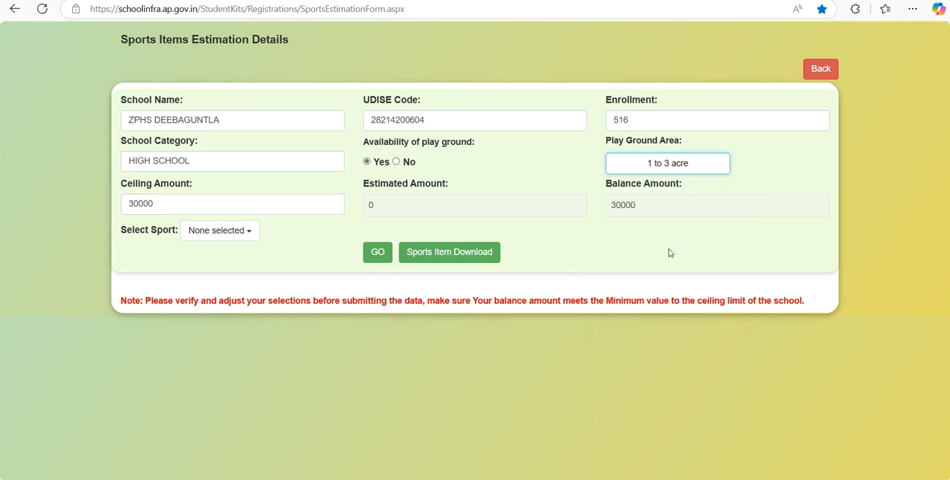
- Select Athletics, Ball Badminton, Basketball and Boxing as sports for the estimation
{"action": "left_click", "coordinate": [418, 206]}
{"action": "left_click", "coordinate": [628, 207]}
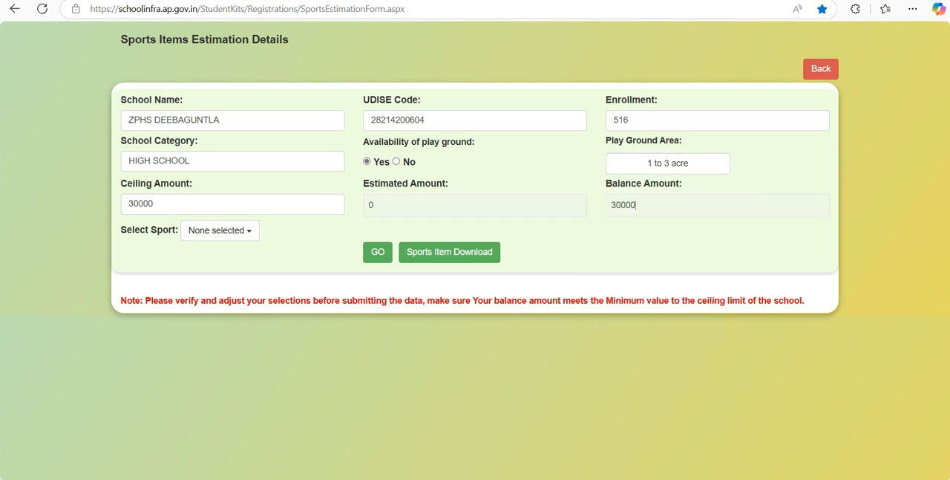
{"action": "left_click", "coordinate": [213, 231]}
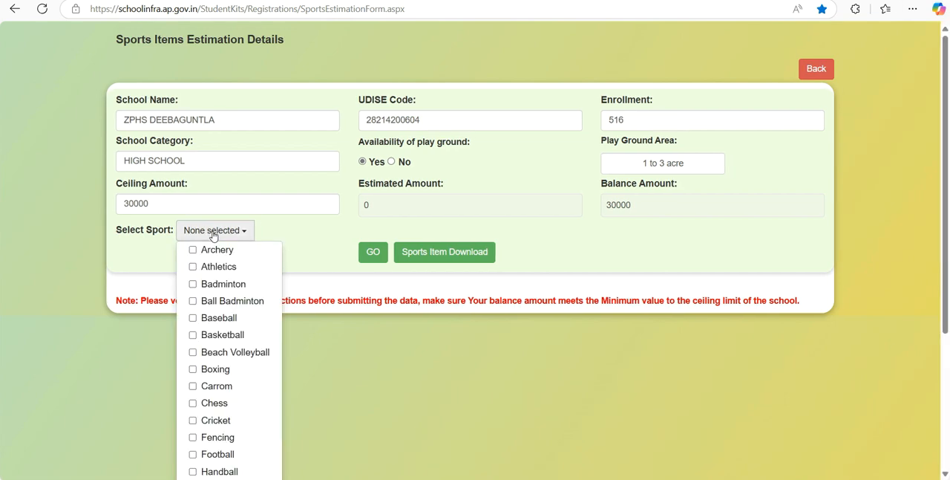
{"action": "left_click", "coordinate": [194, 266]}
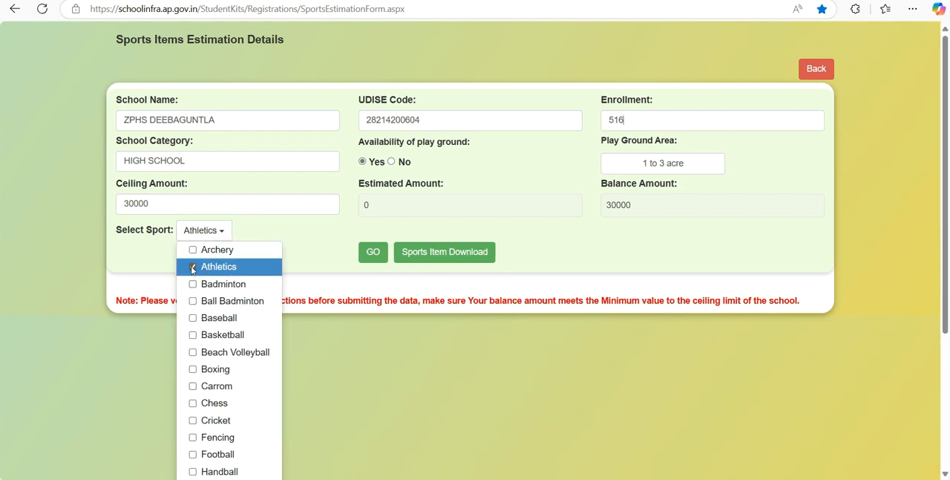
{"action": "left_click", "coordinate": [208, 234]}
{"action": "left_click", "coordinate": [227, 299]}
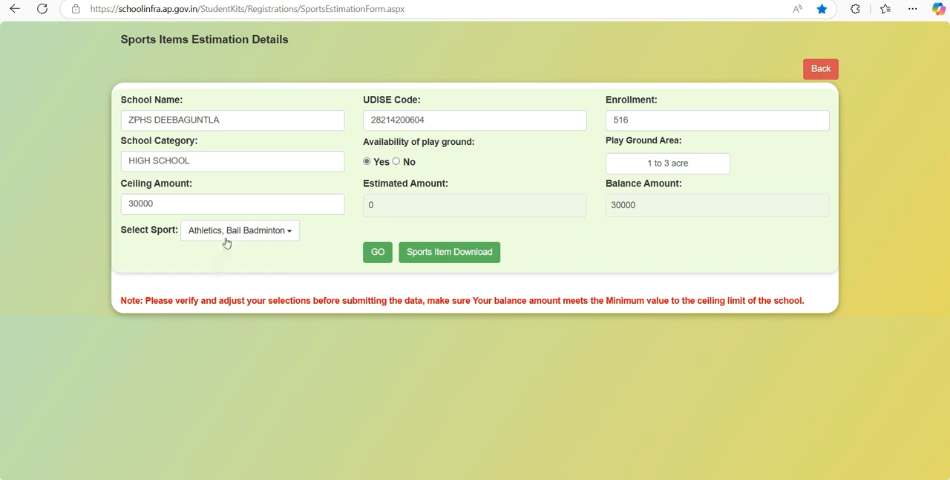
{"action": "left_click", "coordinate": [227, 236]}
{"action": "left_click", "coordinate": [195, 336]}
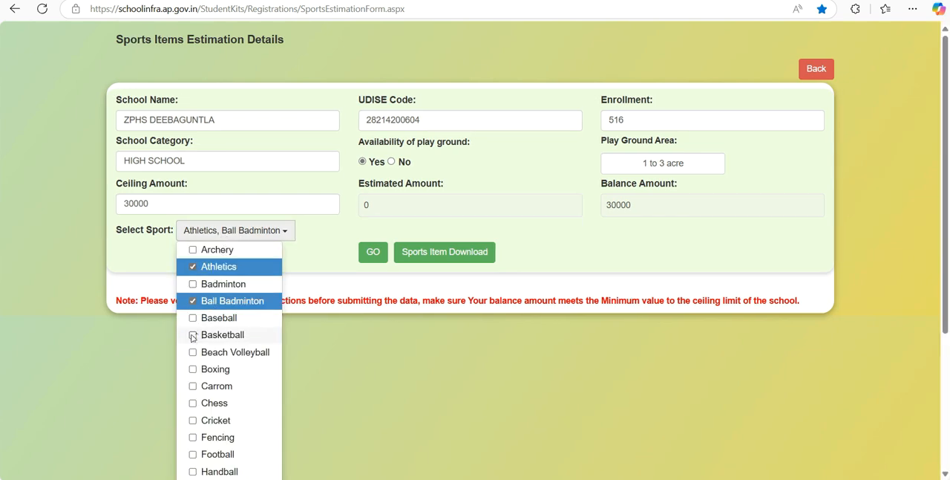
{"action": "left_click", "coordinate": [218, 251]}
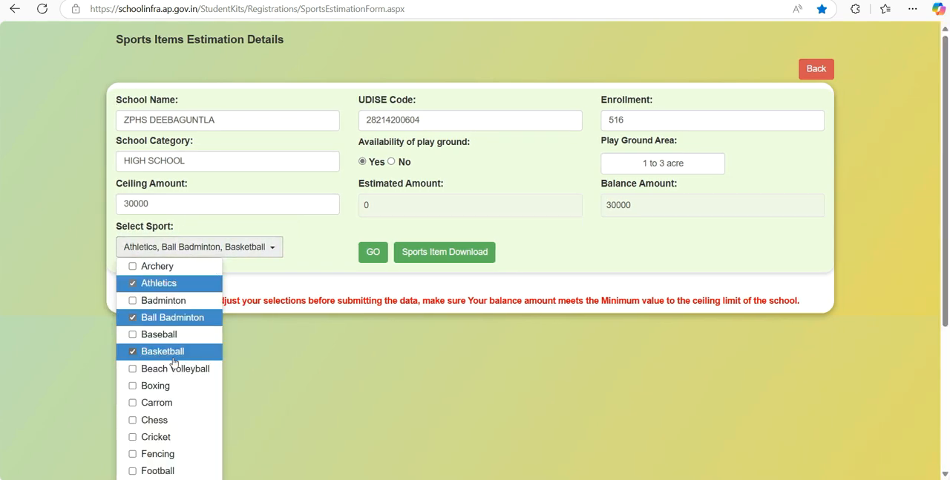
{"action": "left_click", "coordinate": [134, 385]}
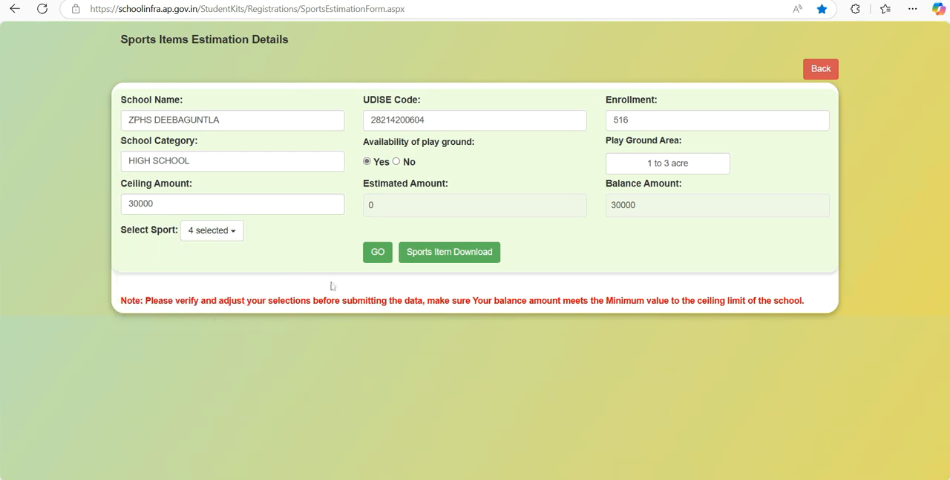
- Add Carrom, Chess, Cricket and Football to the selected sports
{"action": "left_click", "coordinate": [210, 231]}
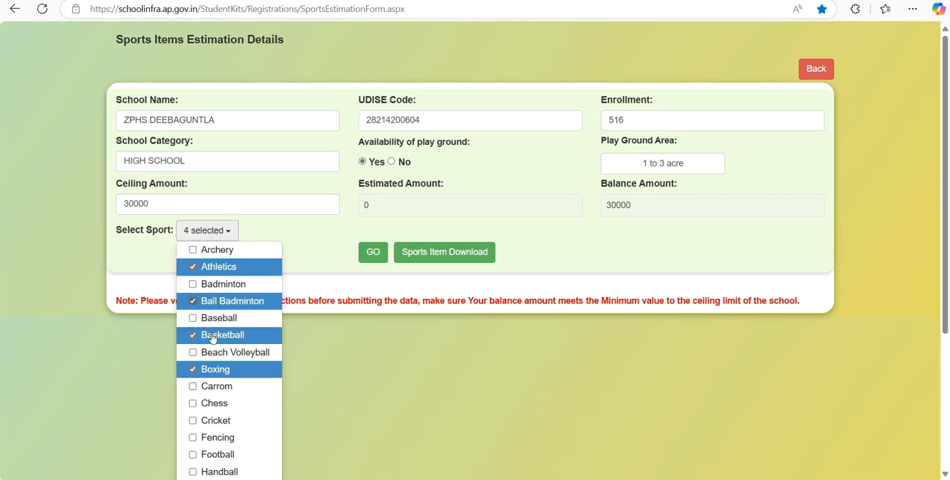
{"action": "left_click", "coordinate": [199, 388]}
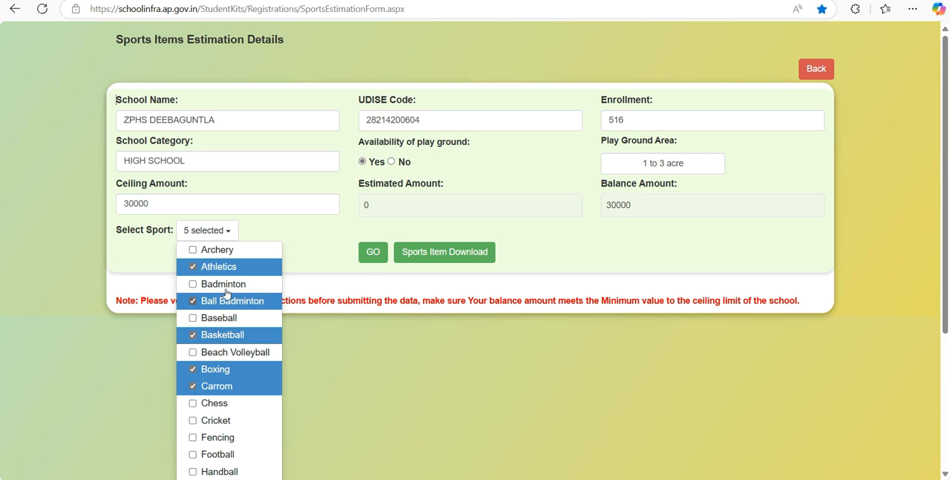
{"action": "left_click", "coordinate": [222, 233]}
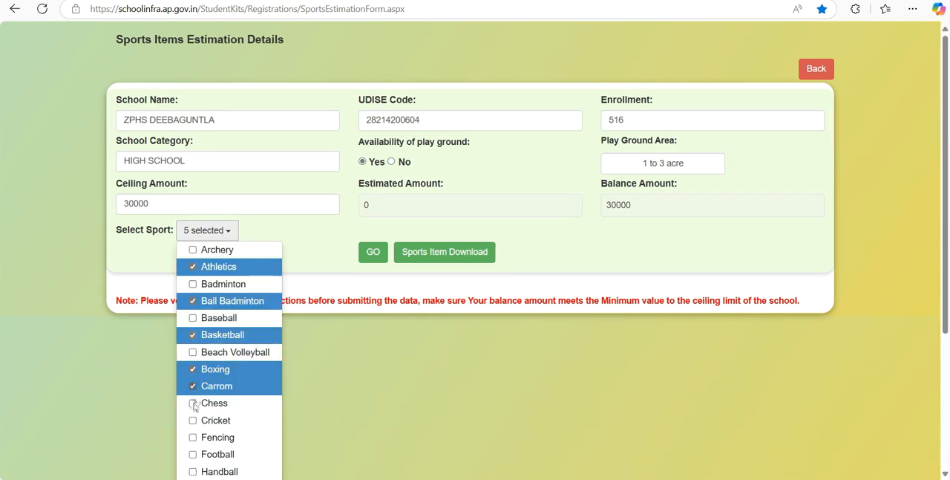
{"action": "left_click", "coordinate": [193, 404]}
{"action": "left_click", "coordinate": [227, 236]}
{"action": "left_click", "coordinate": [193, 420]}
{"action": "left_click", "coordinate": [193, 455]}
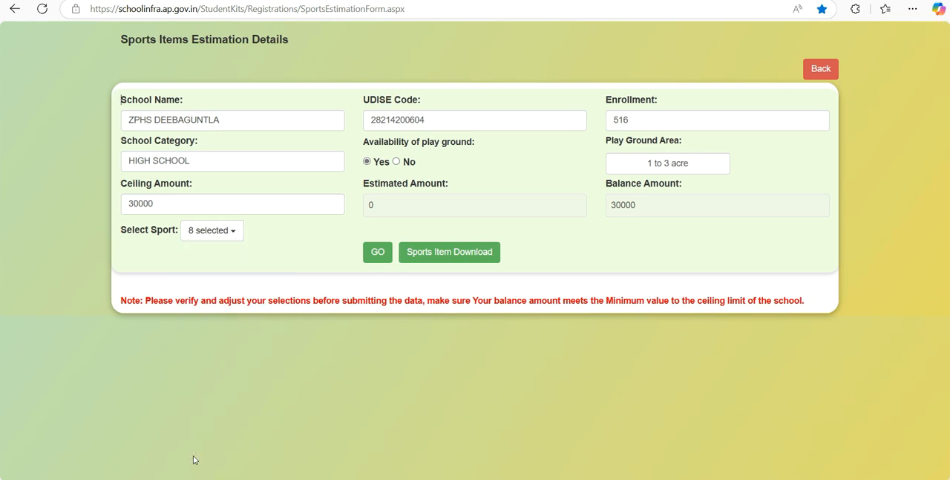
- Add Rope Skipping, Table Tennis, Tennikoit and Throwball to the selected sports
{"action": "left_click", "coordinate": [229, 236]}
{"action": "scroll", "coordinate": [932, 234], "scroll_direction": "down", "scroll_amount": 3}
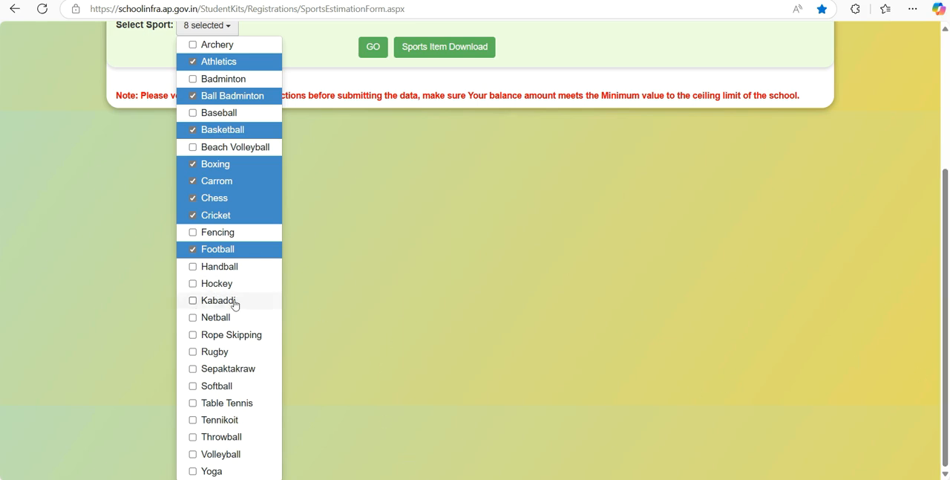
{"action": "left_click", "coordinate": [193, 336]}
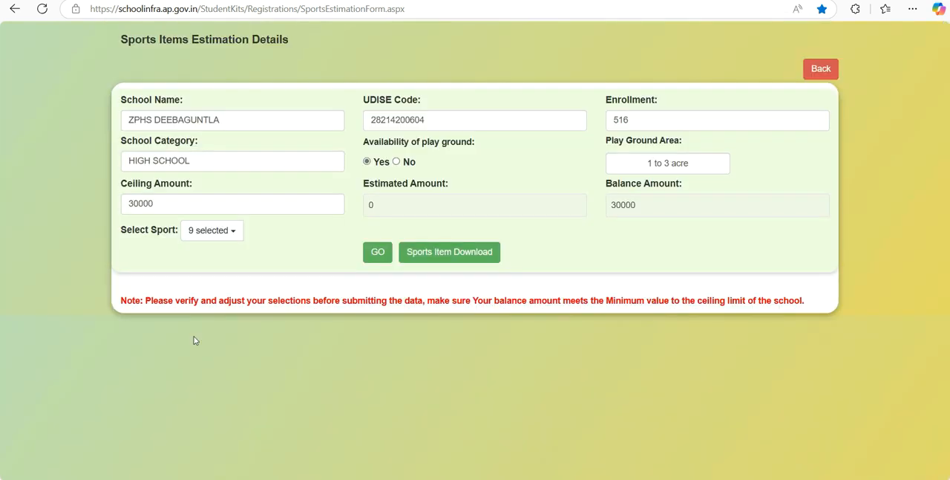
{"action": "left_click", "coordinate": [211, 233]}
{"action": "scroll", "coordinate": [947, 317], "scroll_direction": "down", "scroll_amount": 3}
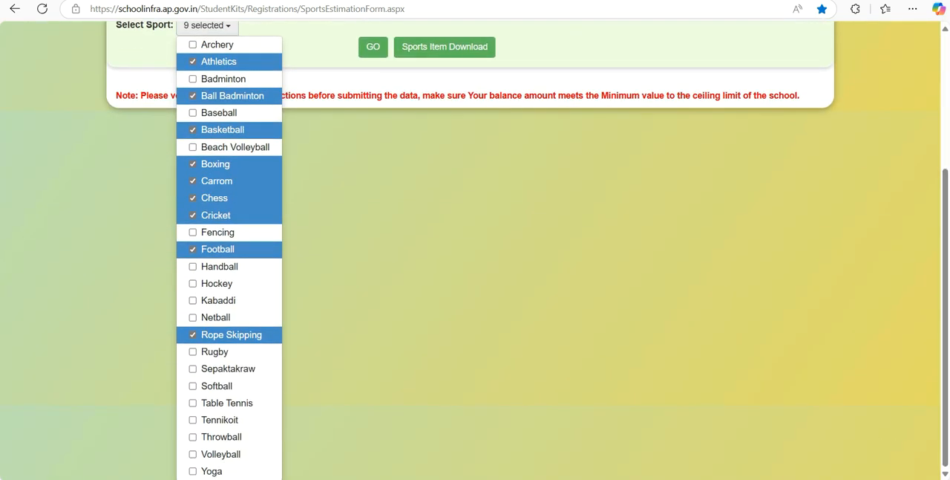
{"action": "left_click", "coordinate": [193, 404]}
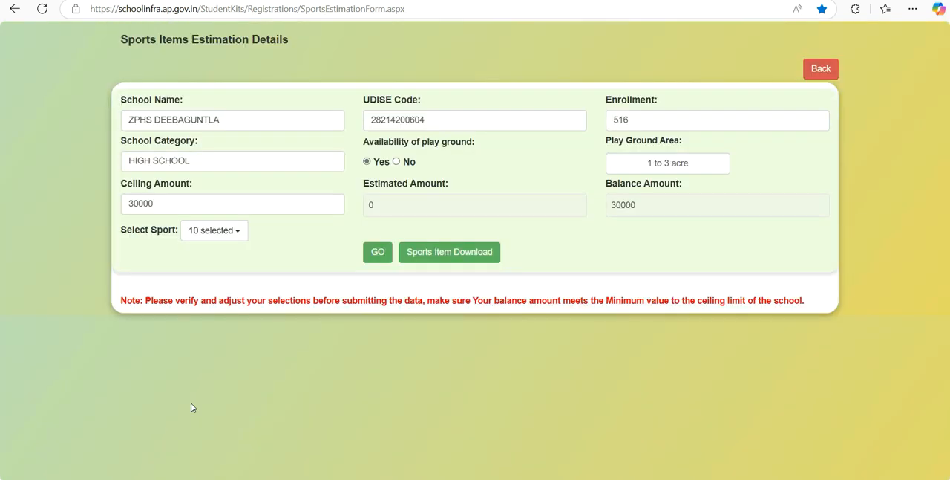
{"action": "left_click", "coordinate": [217, 231]}
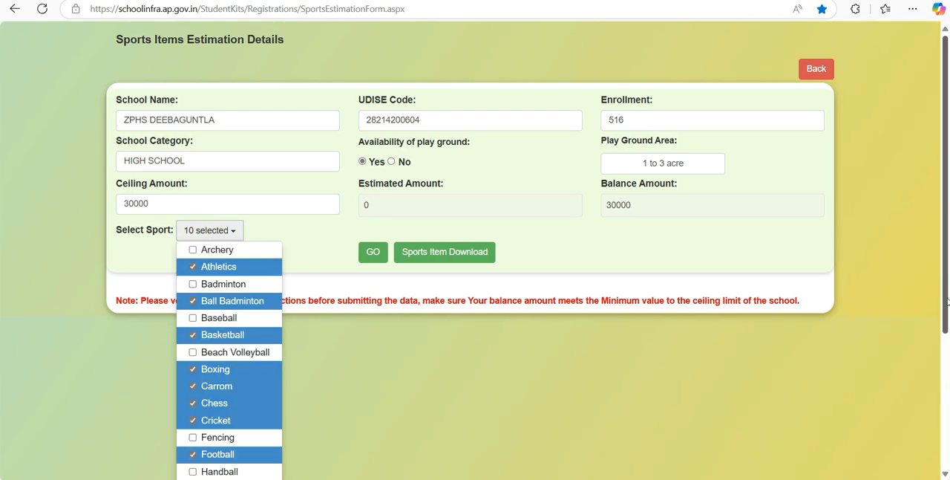
{"action": "scroll", "coordinate": [946, 301], "scroll_direction": "down", "scroll_amount": 3}
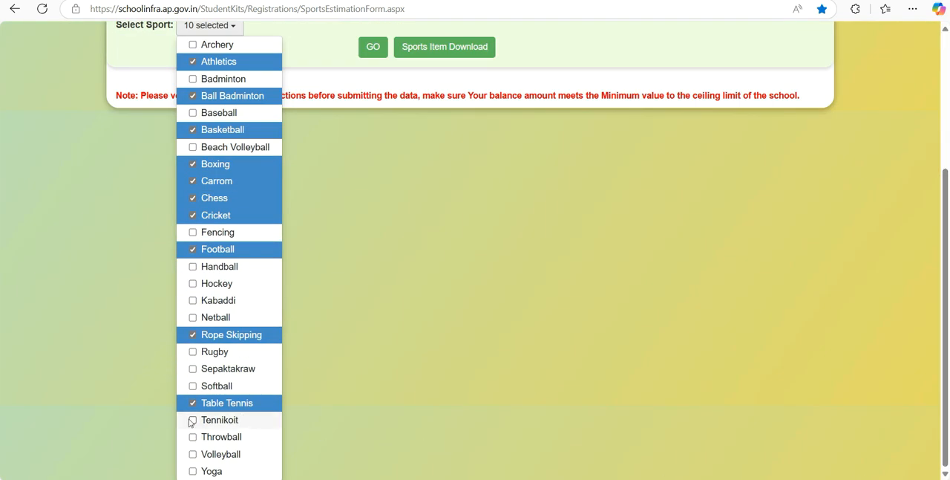
{"action": "left_click", "coordinate": [192, 420]}
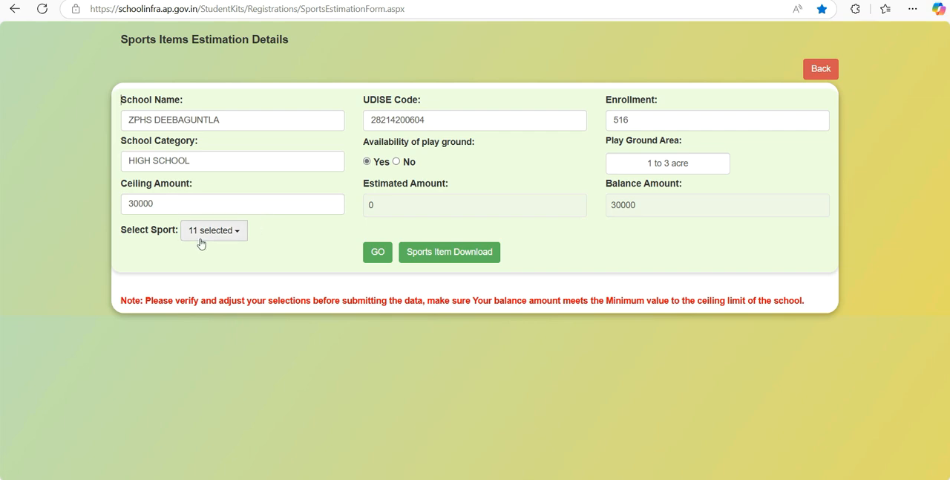
{"action": "left_click", "coordinate": [202, 234]}
{"action": "scroll", "coordinate": [944, 302], "scroll_direction": "down", "scroll_amount": 2}
{"action": "scroll", "coordinate": [945, 302], "scroll_direction": "down", "scroll_amount": 1}
{"action": "left_click", "coordinate": [234, 437]}
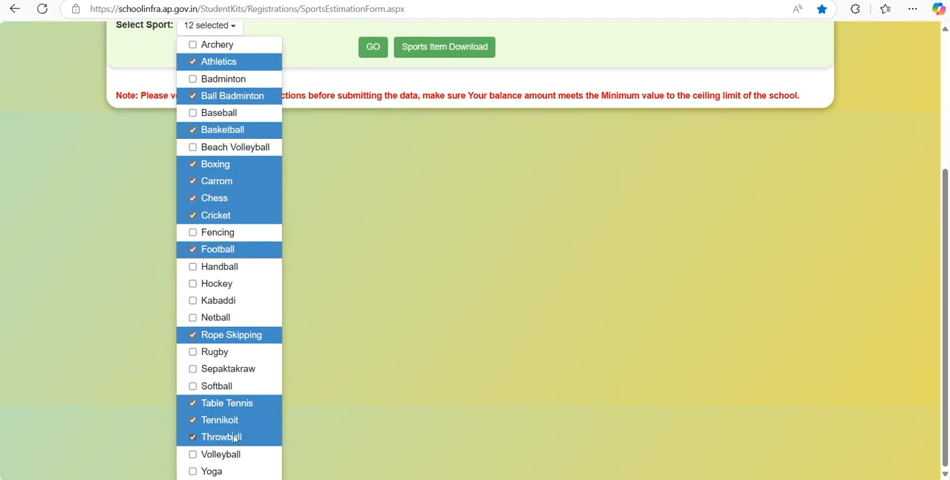
- Add Volleyball and Yoga to the selected sports and load the article table for all chosen sports
{"action": "left_click", "coordinate": [239, 238]}
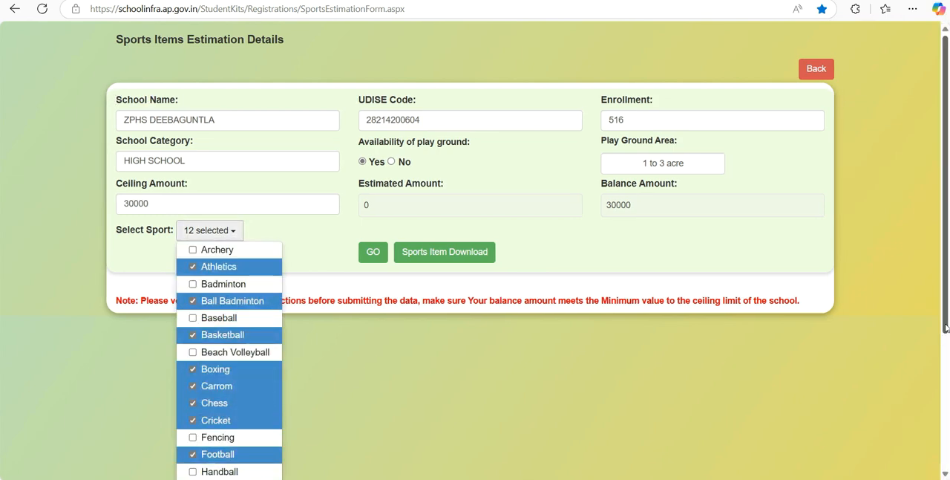
{"action": "scroll", "coordinate": [945, 327], "scroll_direction": "down", "scroll_amount": 3}
{"action": "left_click", "coordinate": [197, 456]}
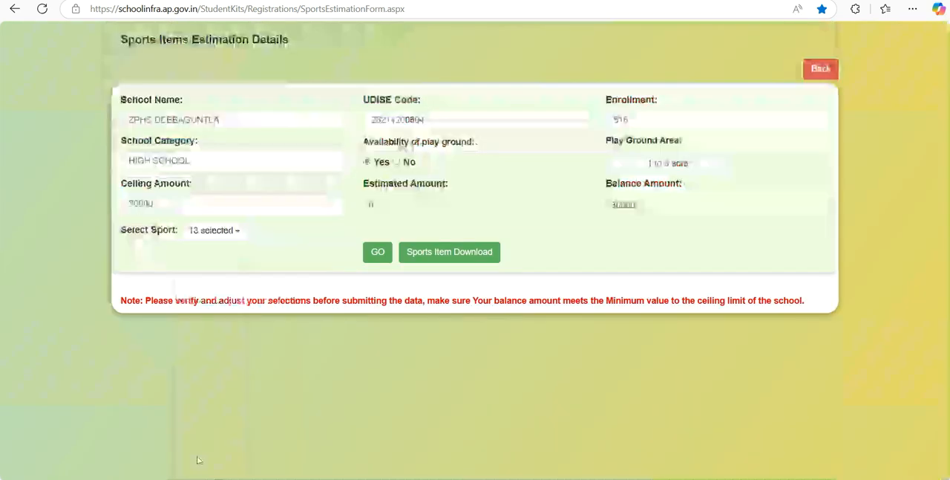
{"action": "left_click", "coordinate": [217, 237]}
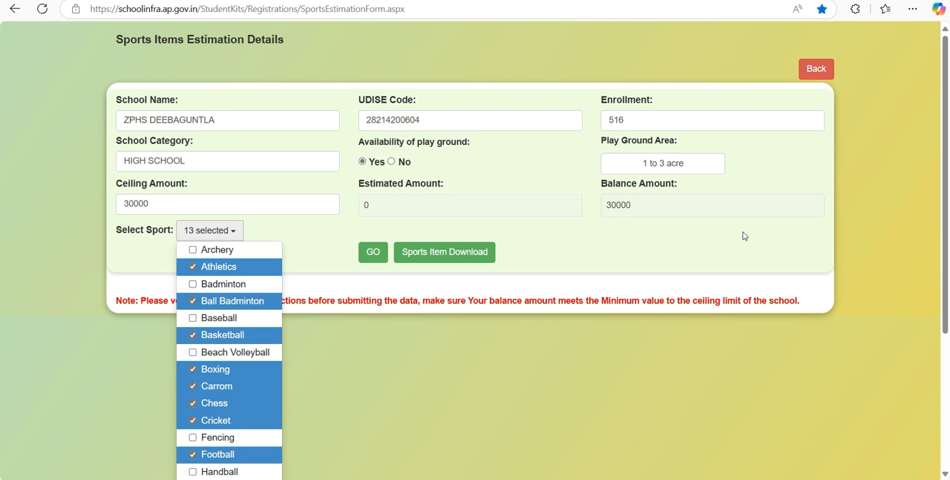
{"action": "scroll", "coordinate": [936, 316], "scroll_direction": "down", "scroll_amount": 3}
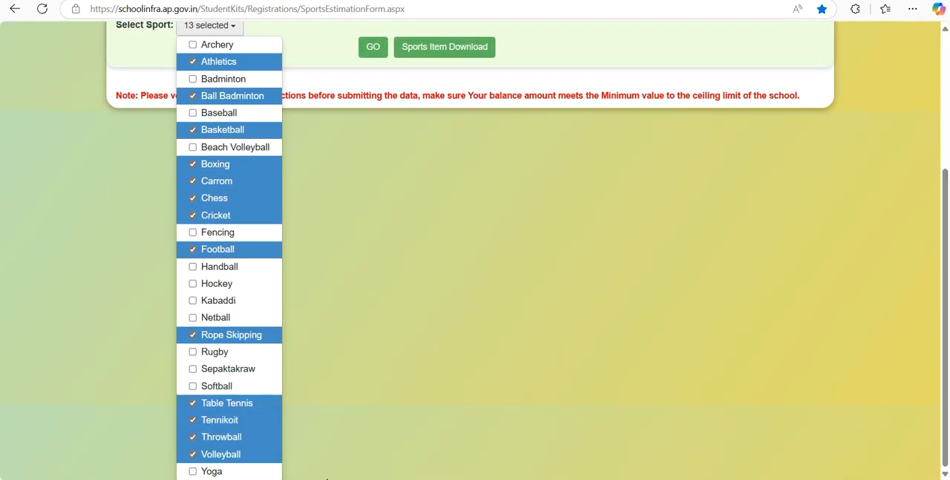
{"action": "left_click", "coordinate": [193, 471]}
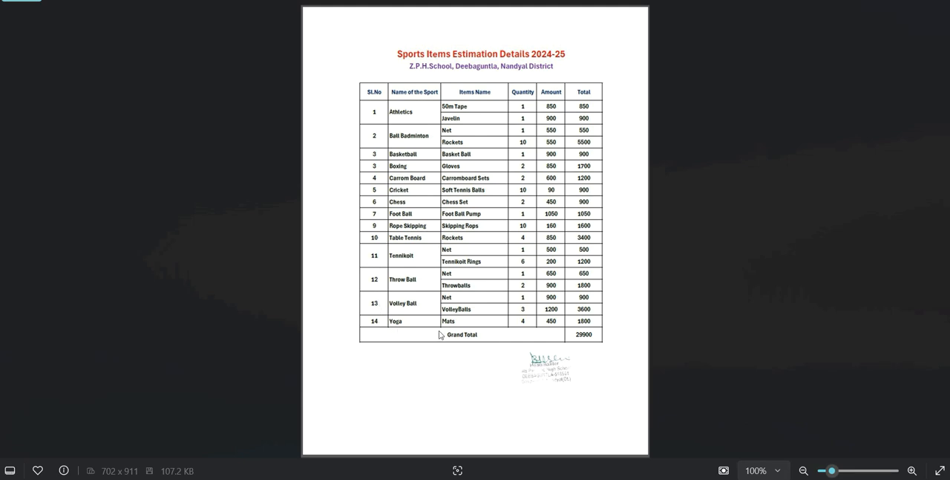
{"action": "left_click", "coordinate": [327, 477]}
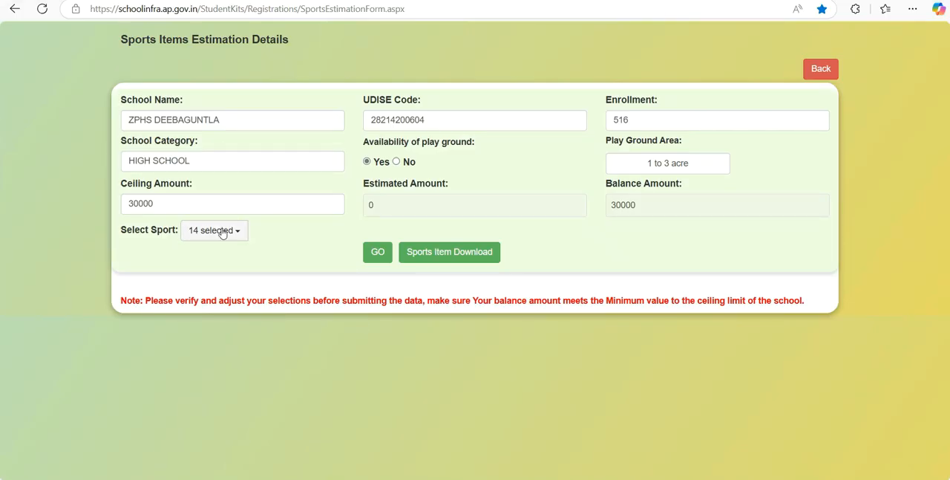
{"action": "left_click", "coordinate": [378, 253]}
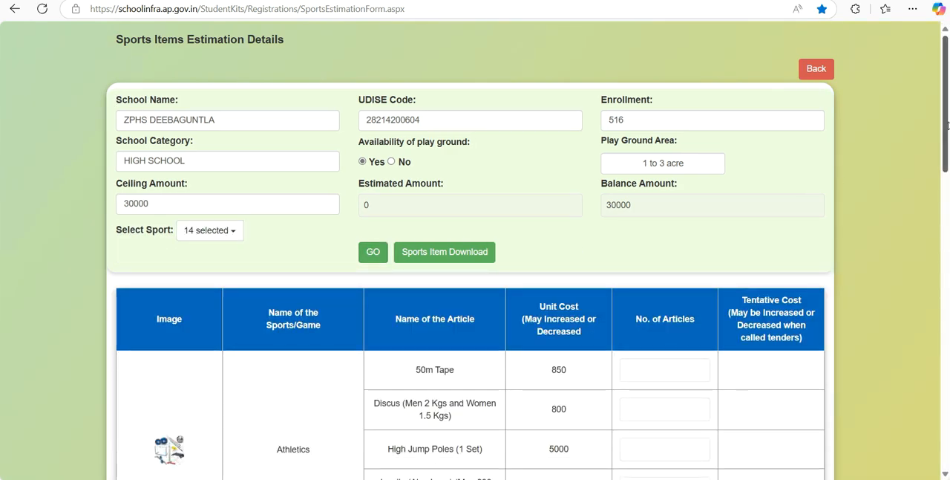
- Set the quantity to 1 for the Athletics 50m Tape, the Athletics Javelin and the Ball Badminton Net
{"action": "left_click_drag", "start_coordinate": [947, 128], "coordinate": [948, 178]}
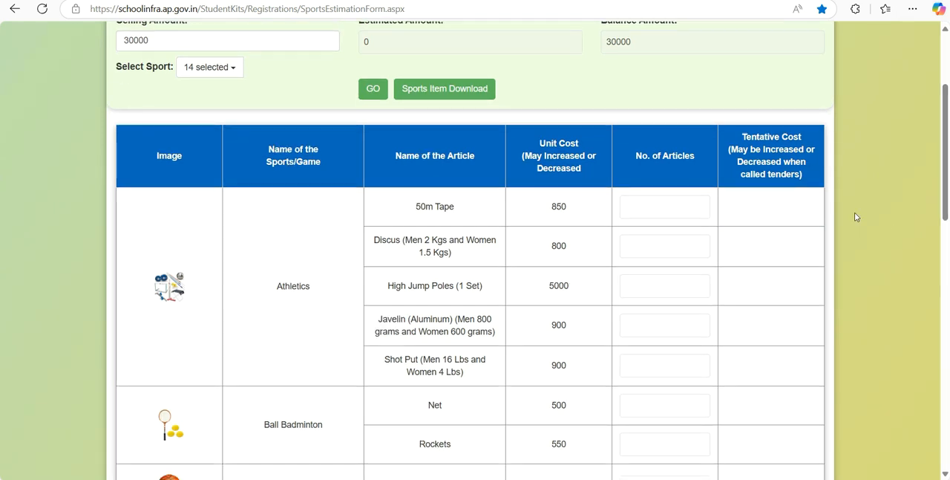
{"action": "left_click", "coordinate": [689, 203]}
{"action": "type", "text": "1"}
{"action": "left_click", "coordinate": [667, 277]}
{"action": "left_click", "coordinate": [657, 323]}
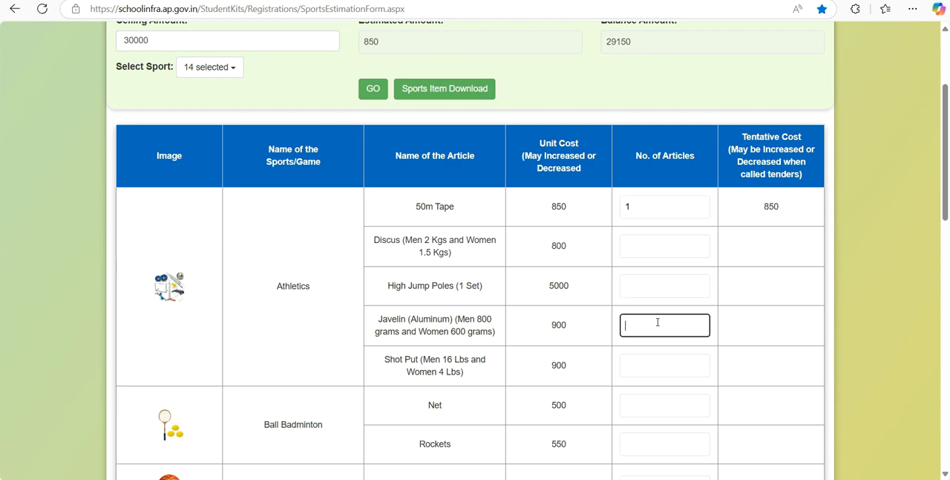
{"action": "type", "text": "1"}
{"action": "left_click", "coordinate": [683, 383]}
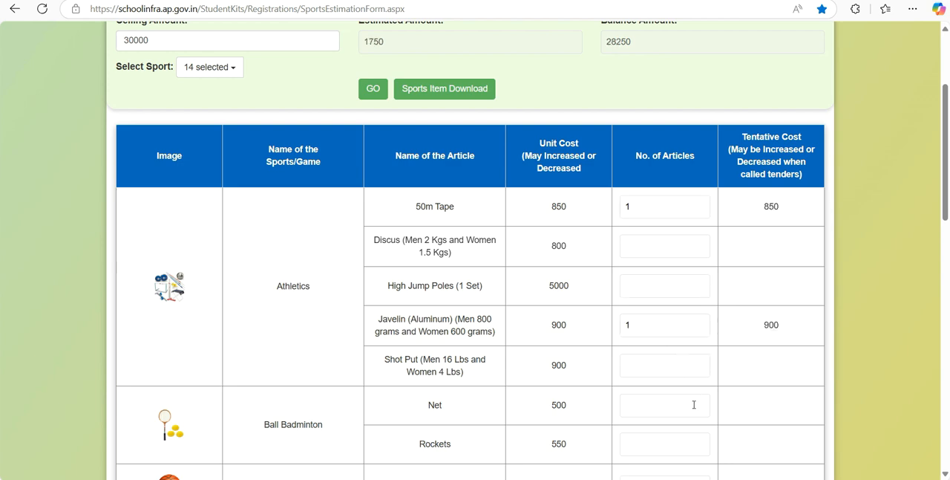
{"action": "left_click", "coordinate": [664, 397]}
{"action": "type", "text": "1"}
- Try to set the number of Ball Badminton Rockets to 12
{"action": "left_click", "coordinate": [662, 444]}
{"action": "left_click", "coordinate": [662, 444]}
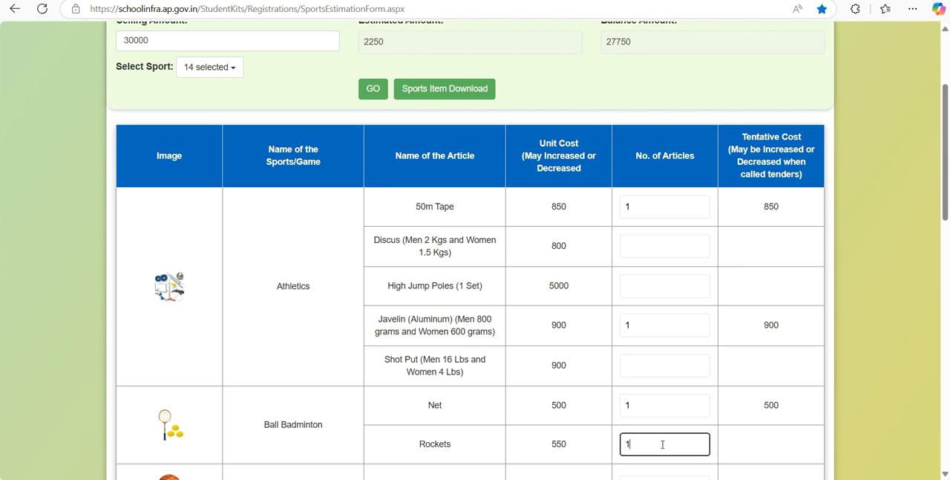
{"action": "type", "text": "12"}
{"action": "left_click", "coordinate": [718, 450]}
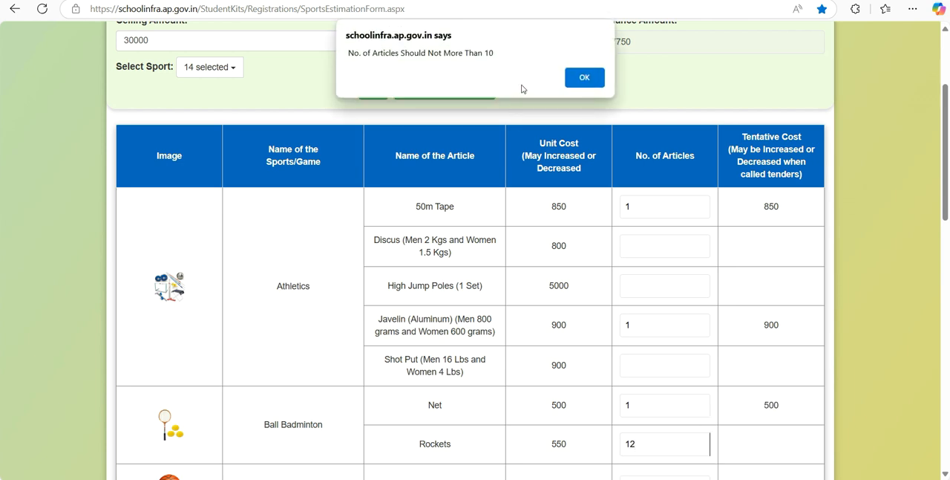
{"action": "left_click", "coordinate": [586, 78]}
- Set the number of Ball Badminton Rockets to 10
{"action": "left_click", "coordinate": [659, 445]}
{"action": "type", "text": "1"}
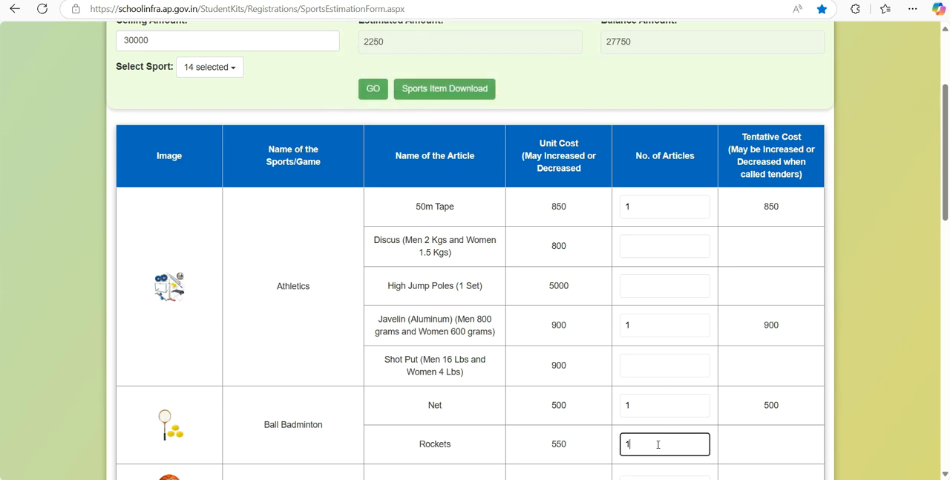
{"action": "type", "text": "0"}
{"action": "left_click", "coordinate": [777, 450]}
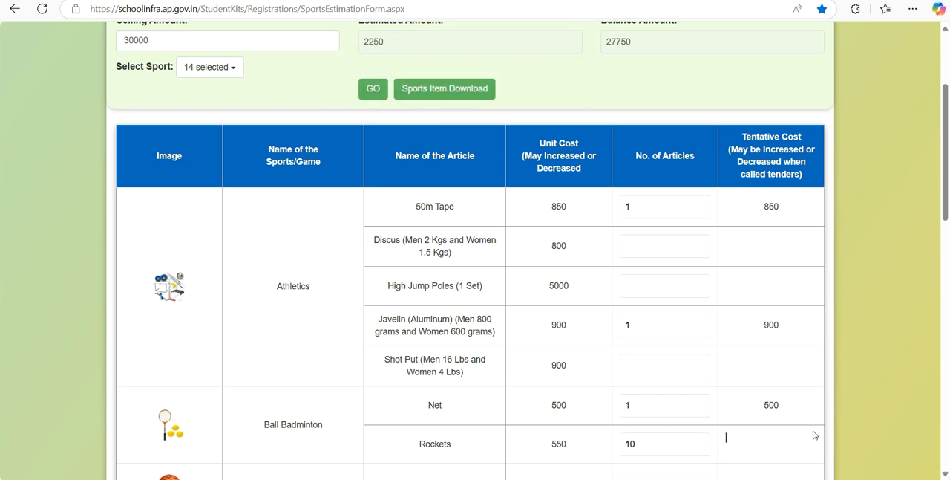
- Set the number of Basketballs to 1 and Boxing Gloves to 2
{"action": "scroll", "coordinate": [677, 327], "scroll_direction": "down", "scroll_amount": 2}
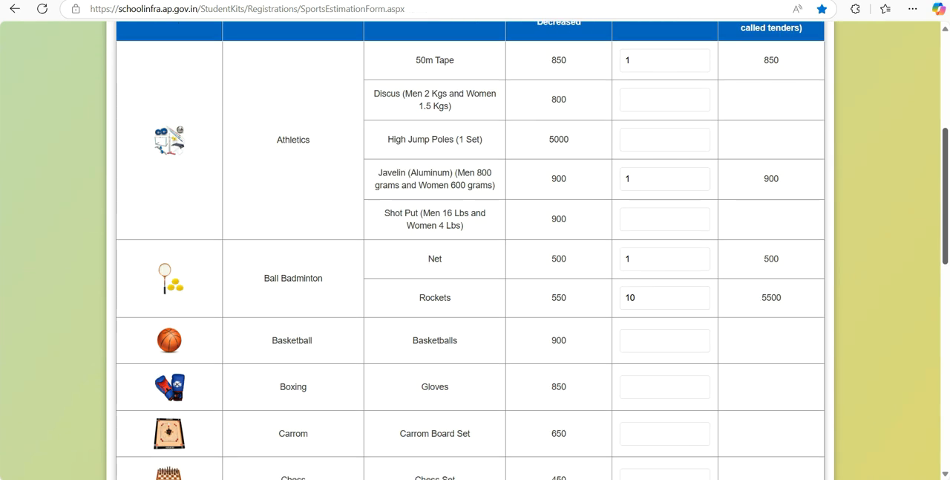
{"action": "left_click", "coordinate": [676, 329]}
{"action": "type", "text": "1"}
{"action": "left_click", "coordinate": [842, 335]}
{"action": "left_click", "coordinate": [653, 377]}
{"action": "type", "text": "2"}
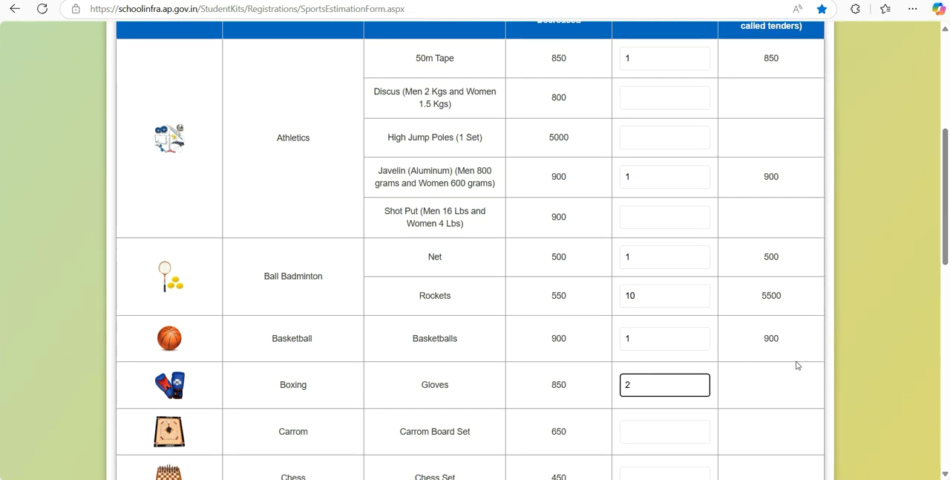
{"action": "left_click", "coordinate": [852, 345]}
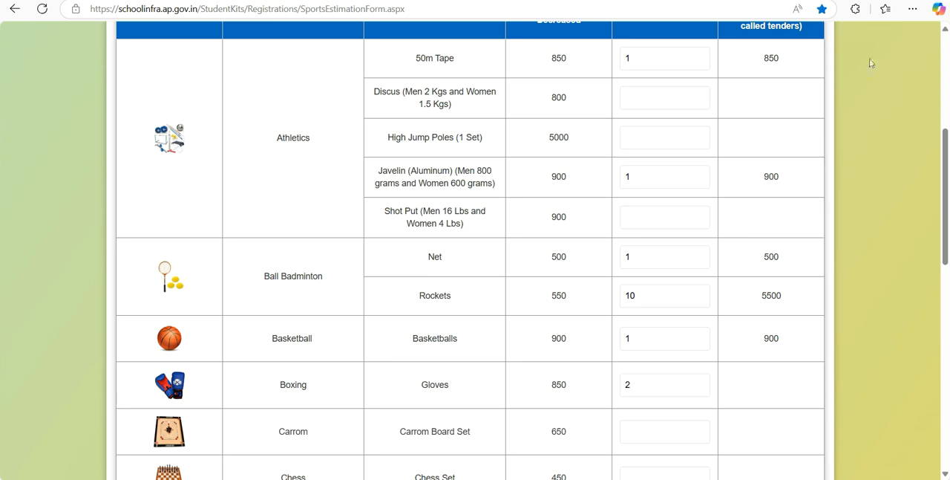
- Set the number of Carrom Board Sets to 2 and Chess Sets to 2
{"action": "scroll", "coordinate": [779, 123], "scroll_direction": "down", "scroll_amount": 3}
{"action": "left_click", "coordinate": [654, 234]}
{"action": "type", "text": "2"}
{"action": "left_click", "coordinate": [656, 270]}
{"action": "left_click", "coordinate": [640, 279]}
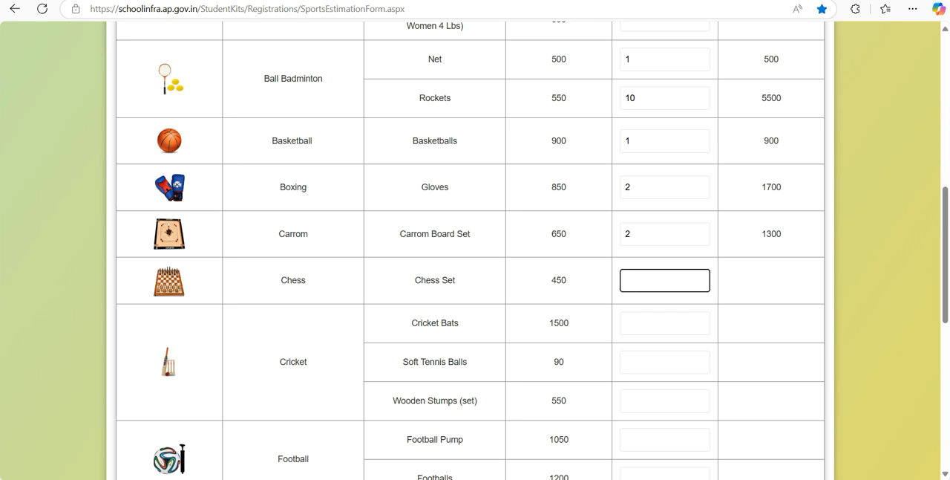
- Set the number of Cricket Soft Tennis Balls to 10 and Football Pumps to 1
{"action": "left_click", "coordinate": [680, 317]}
{"action": "left_click", "coordinate": [663, 362]}
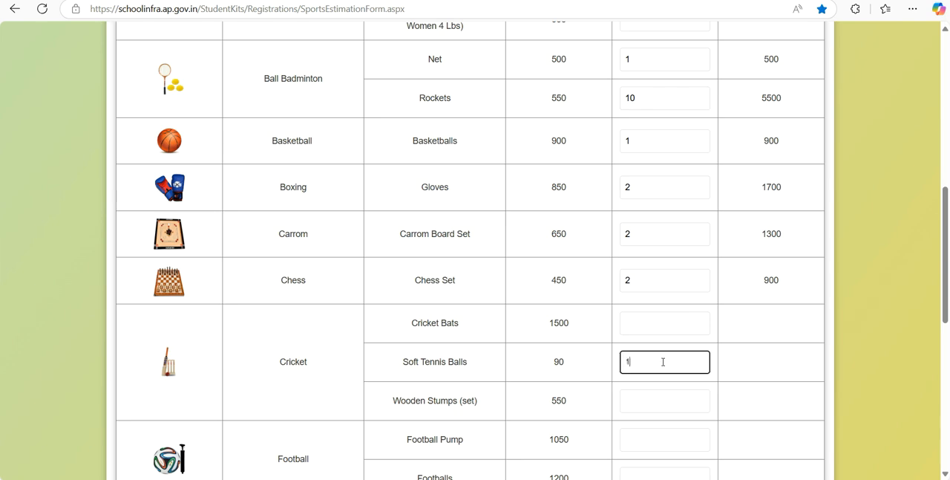
{"action": "left_click", "coordinate": [682, 391]}
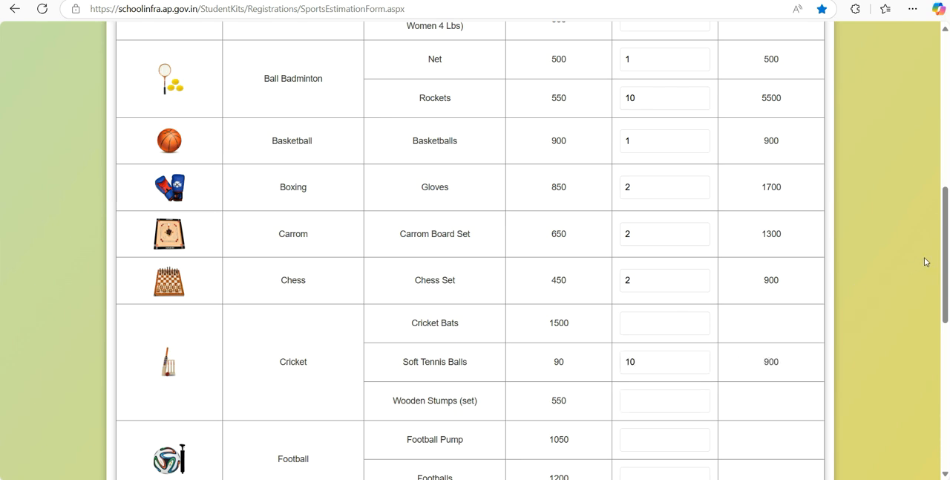
{"action": "scroll", "coordinate": [925, 262], "scroll_direction": "down", "scroll_amount": 4}
{"action": "left_click", "coordinate": [666, 133]}
{"action": "type", "text": "1"}
{"action": "left_click", "coordinate": [658, 213]}
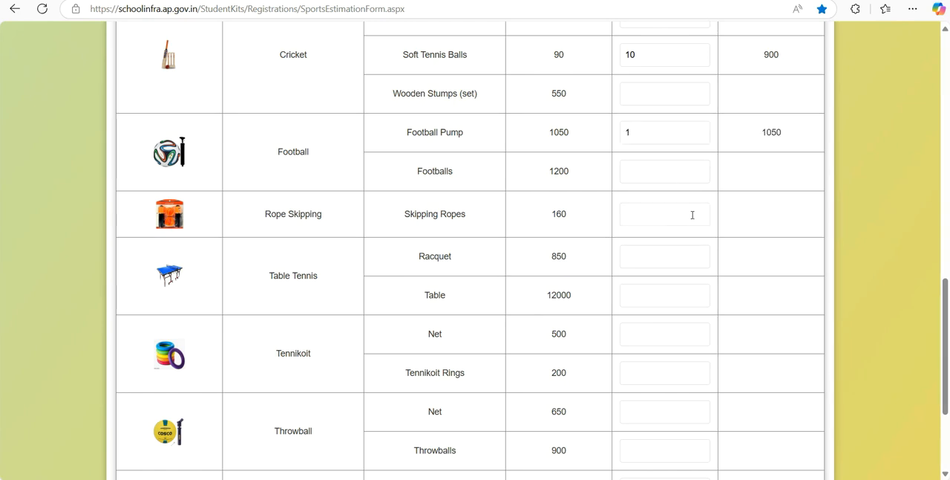
{"action": "left_click", "coordinate": [646, 134]}
- Set the number of Skipping Ropes to 10 and Table Tennis Racquets to 4
{"action": "left_click", "coordinate": [649, 218]}
{"action": "type", "text": "10"}
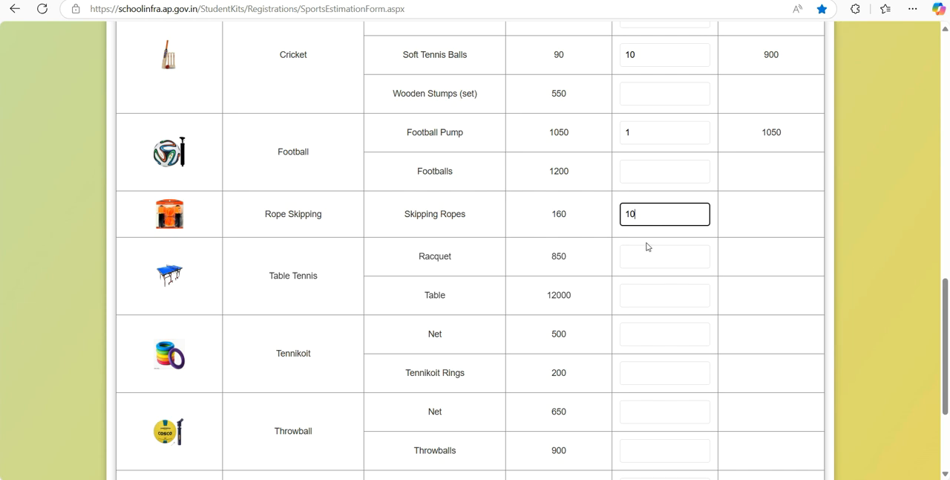
{"action": "left_click", "coordinate": [648, 256]}
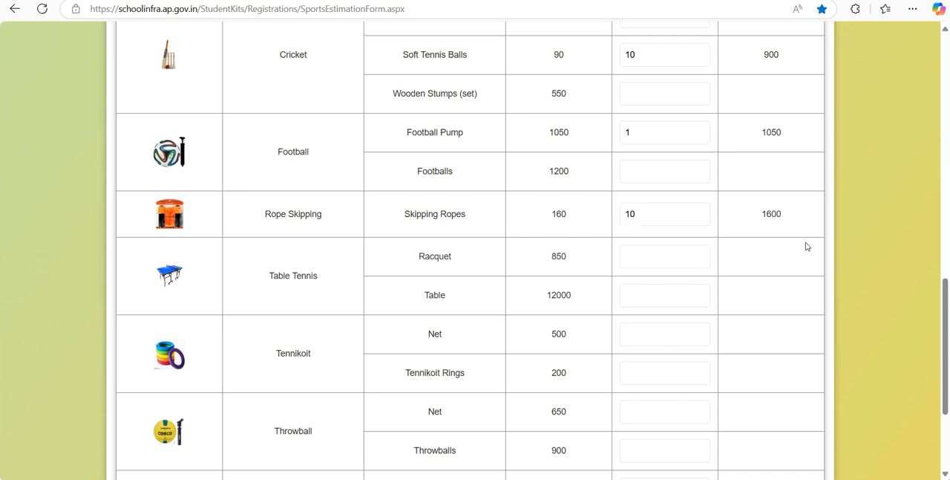
{"action": "left_click", "coordinate": [658, 248]}
{"action": "type", "text": "4"}
{"action": "left_click", "coordinate": [770, 275]}
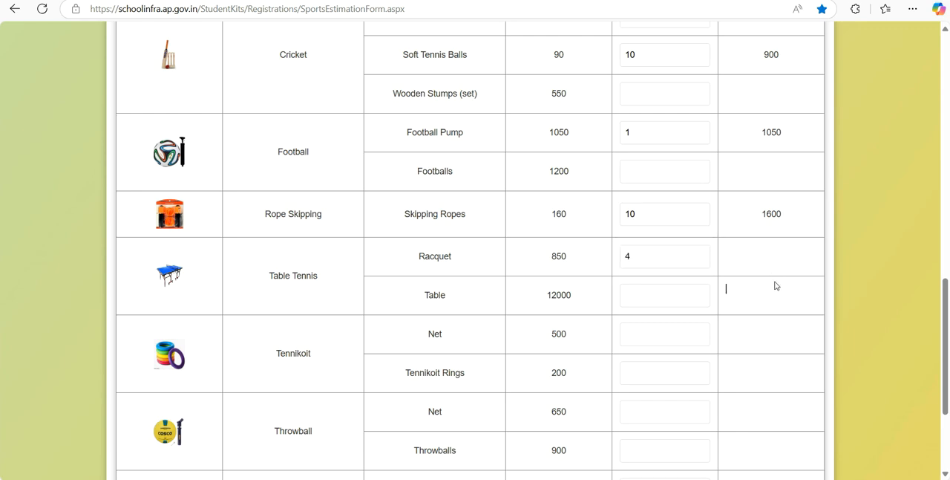
- Set the number of Tennikoit Nets to 1 and Tennikoit Rings to 6
{"action": "left_click", "coordinate": [633, 333]}
{"action": "type", "text": "1"}
{"action": "left_click", "coordinate": [655, 367]}
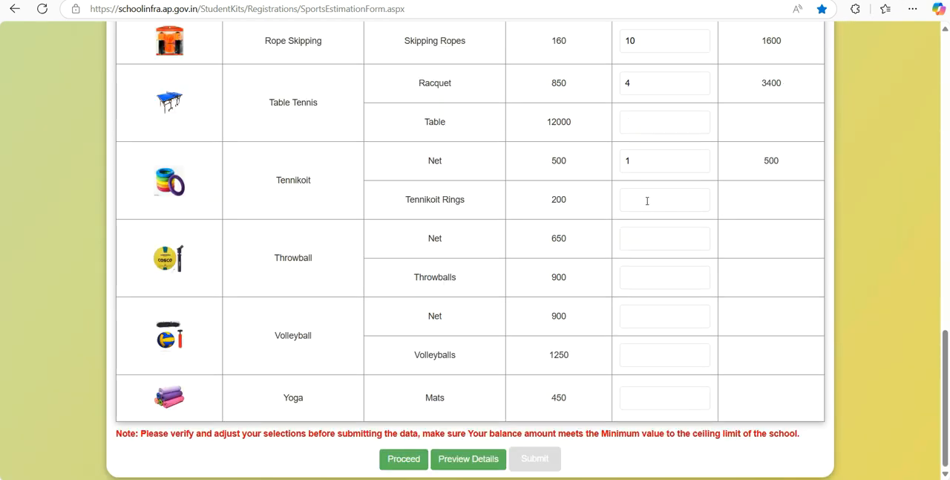
{"action": "left_click", "coordinate": [647, 202]}
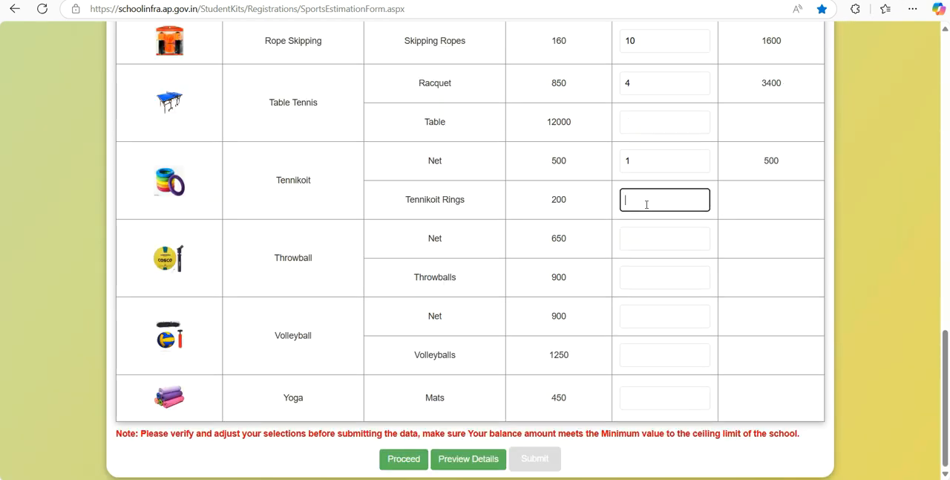
{"action": "type", "text": "6"}
- Set the number of Throwball Nets to 1 and Throwballs to 2
{"action": "left_click", "coordinate": [652, 235]}
{"action": "left_click", "coordinate": [653, 234]}
{"action": "type", "text": "1"}
{"action": "left_click", "coordinate": [655, 276]}
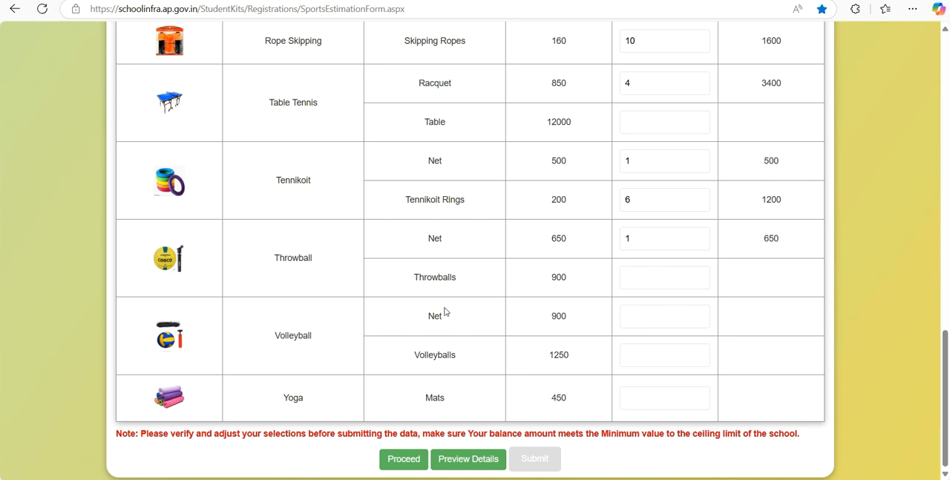
{"action": "left_click", "coordinate": [652, 276]}
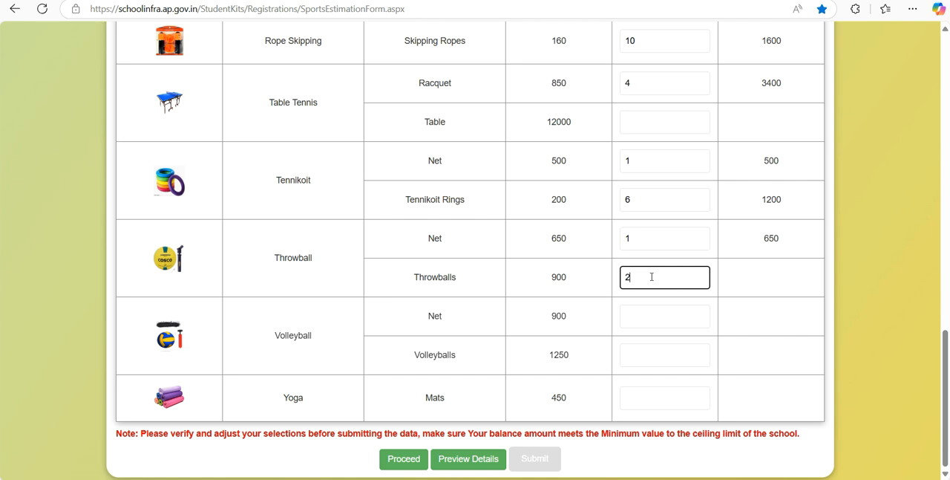
- Set the number of Volleyball Nets to 1 and Volleyballs to 3
{"action": "left_click", "coordinate": [676, 305]}
{"action": "left_click", "coordinate": [672, 319]}
{"action": "type", "text": "1"}
{"action": "left_click", "coordinate": [671, 358]}
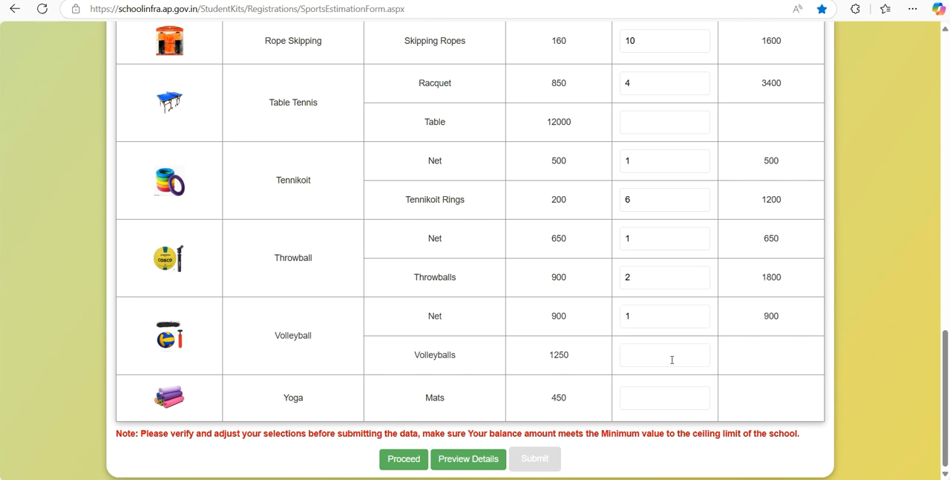
{"action": "left_click", "coordinate": [674, 352]}
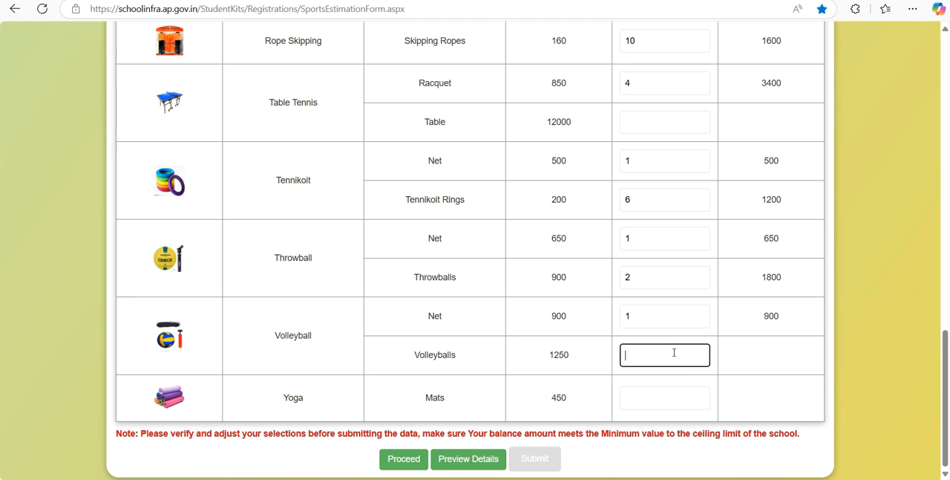
{"action": "left_click", "coordinate": [671, 397]}
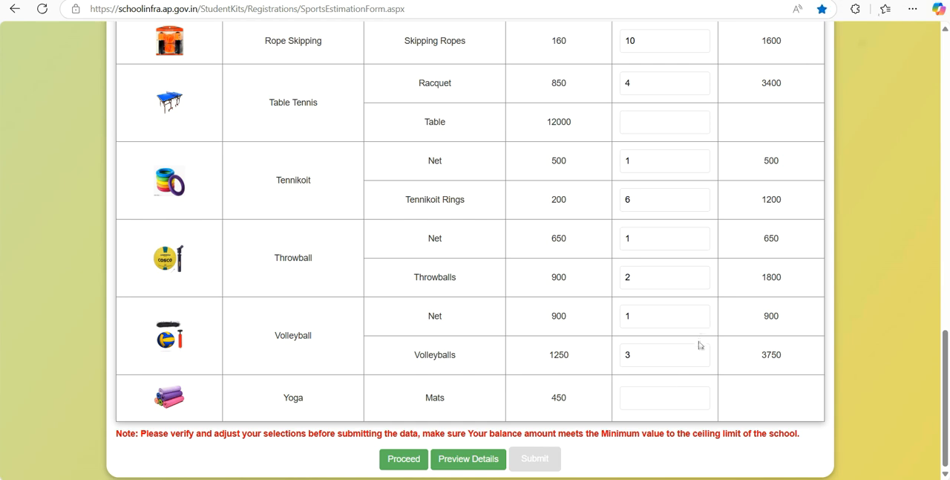
- Try to set the number of Yoga Mats to 4
{"action": "left_click", "coordinate": [684, 397]}
{"action": "left_click", "coordinate": [777, 410]}
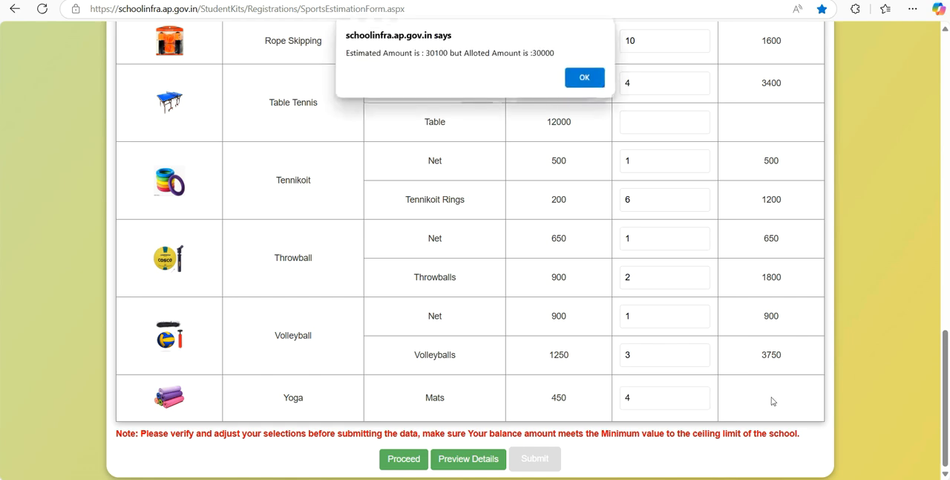
{"action": "left_click", "coordinate": [585, 78]}
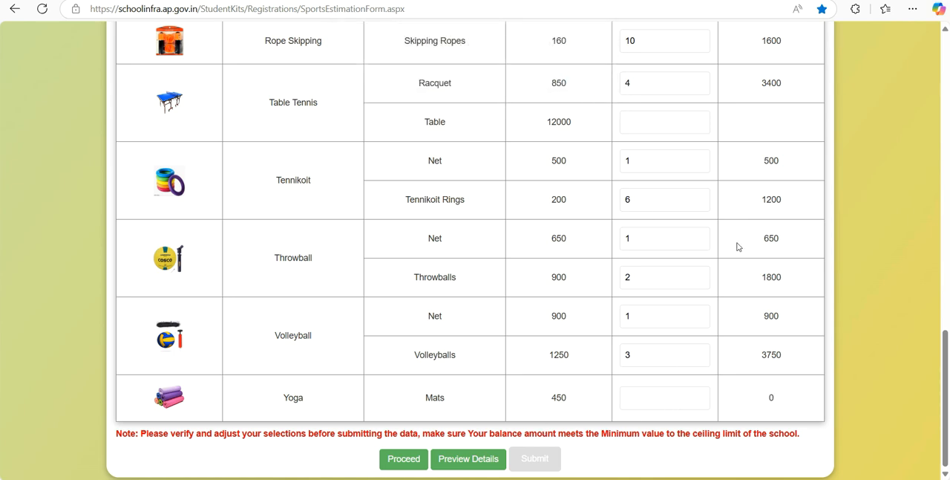
- Enter 4 as the Yoga Mats quantity and check the estimated and balance amounts against the ceiling amount
{"action": "type", "text": "4"}
{"action": "left_click", "coordinate": [635, 401]}
{"action": "left_click_drag", "start_coordinate": [944, 417], "coordinate": [947, 88]}
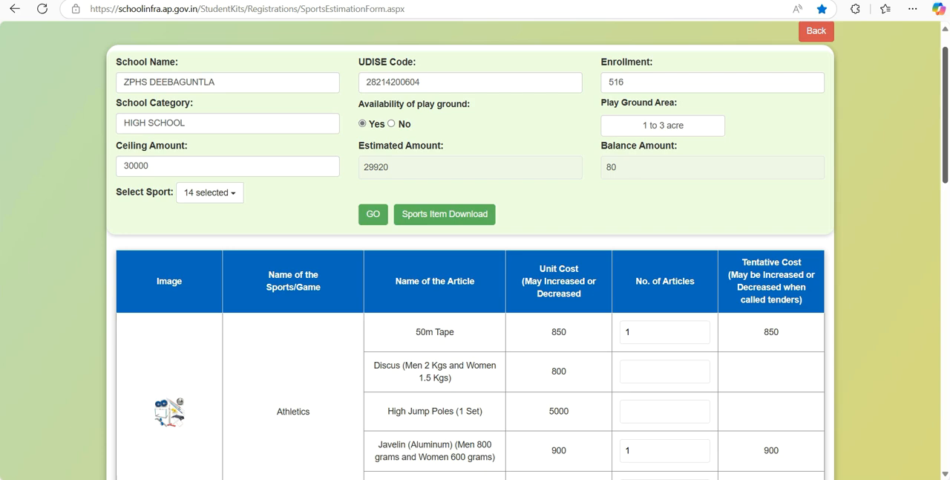
{"action": "left_click", "coordinate": [243, 168]}
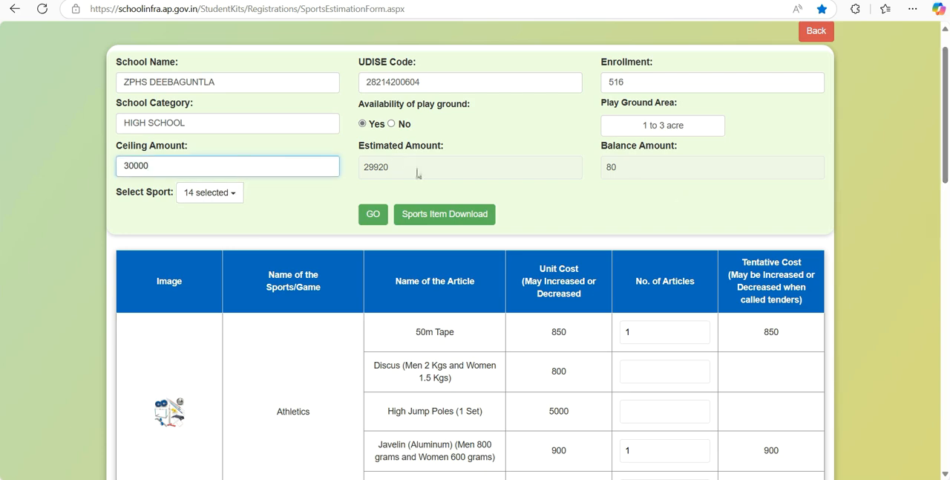
{"action": "left_click", "coordinate": [669, 166]}
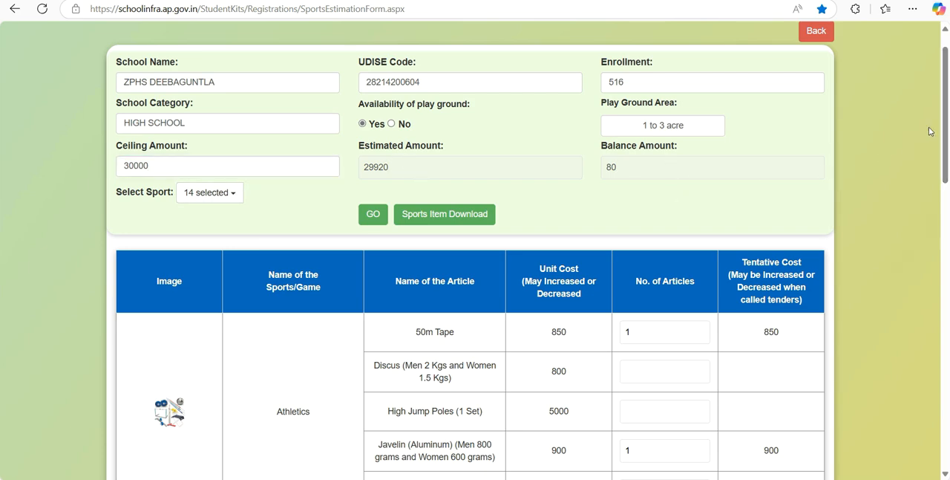
- Preview the details of the entered sports articles and close the preview
{"action": "left_click_drag", "start_coordinate": [946, 111], "coordinate": [946, 395]}
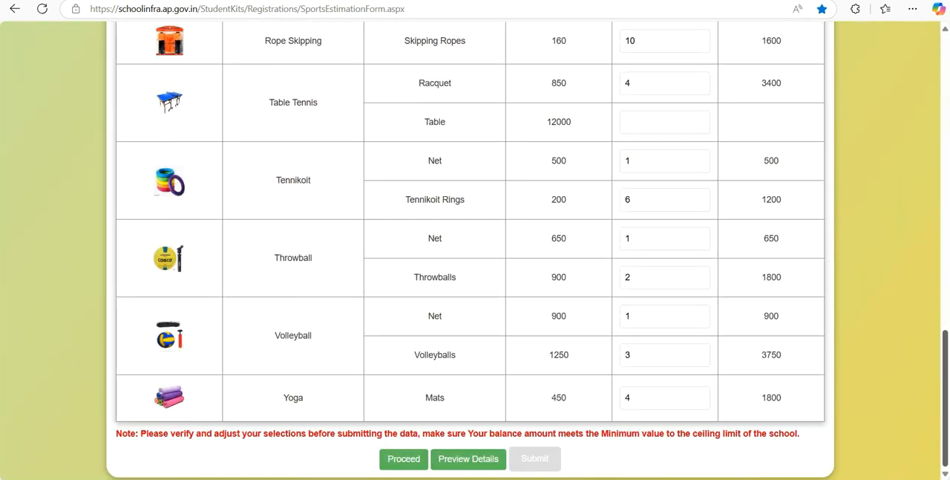
{"action": "left_click", "coordinate": [467, 464]}
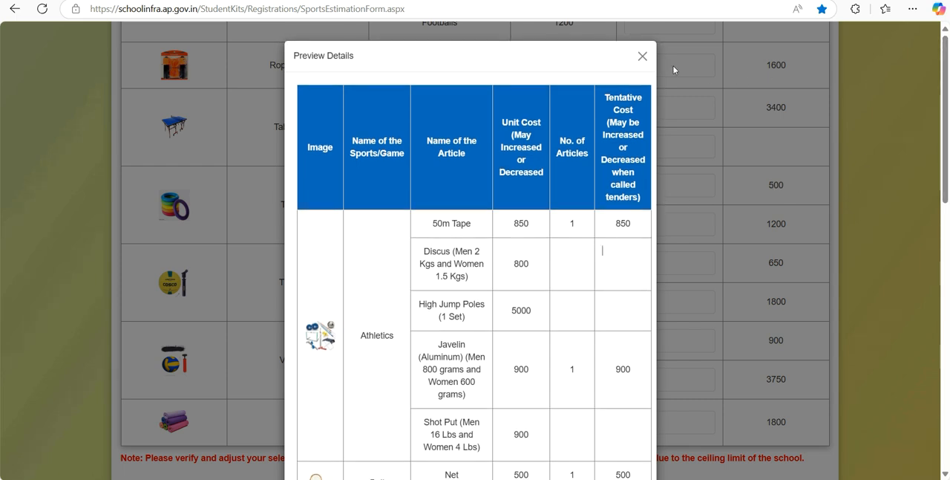
{"action": "left_click", "coordinate": [642, 56]}
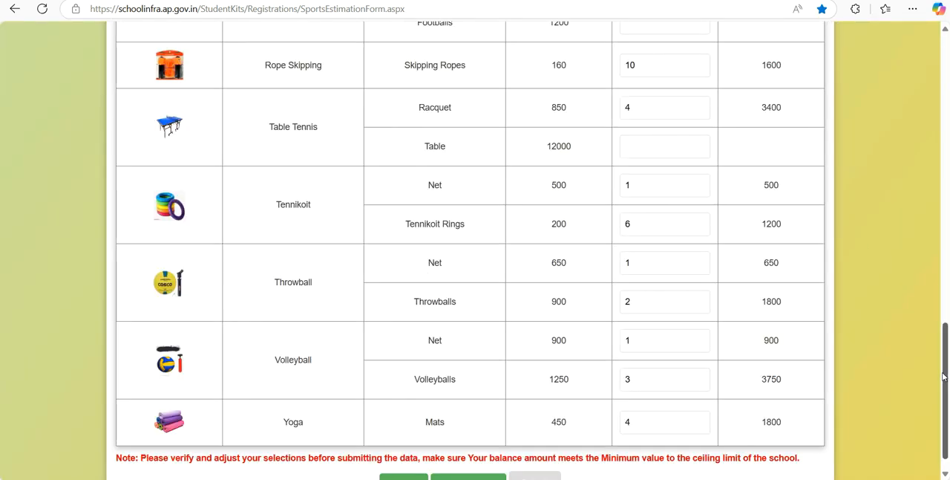
- Proceed with the completed estimation, accepting the remaining available balance
{"action": "scroll", "coordinate": [941, 375], "scroll_direction": "down", "scroll_amount": 1}
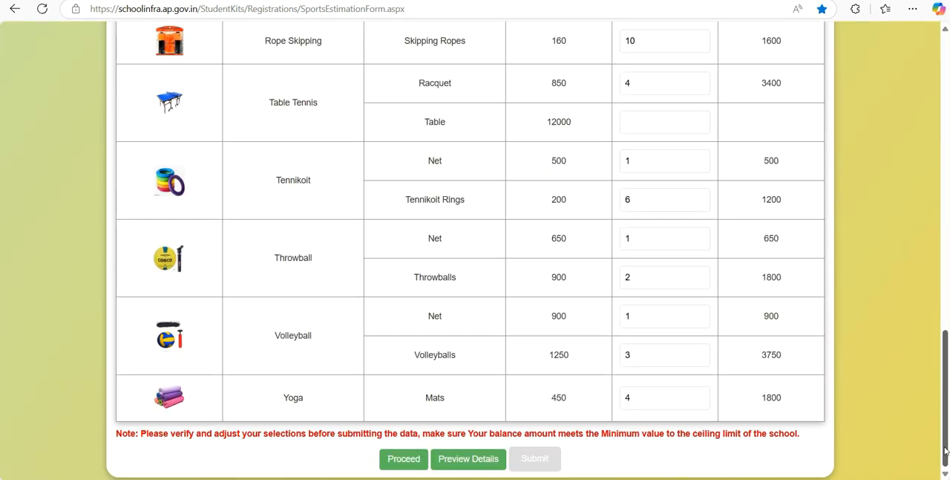
{"action": "left_click", "coordinate": [404, 460]}
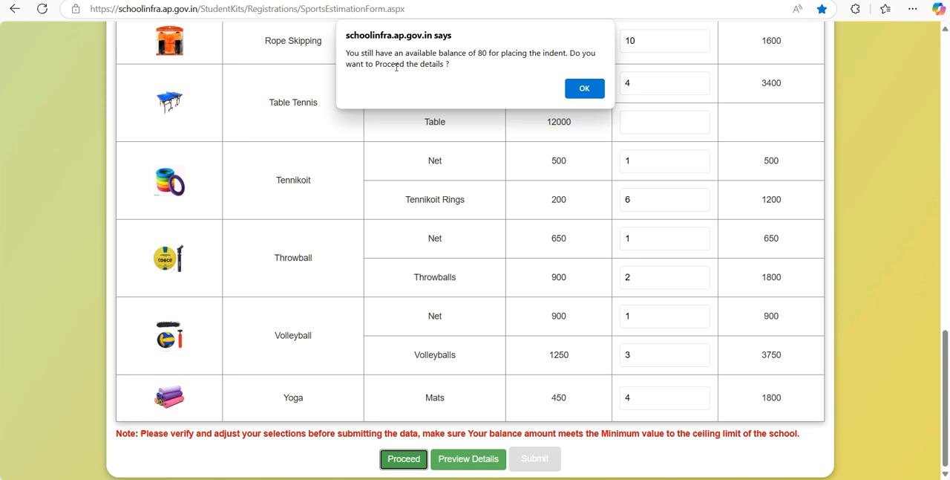
{"action": "left_click", "coordinate": [585, 89]}
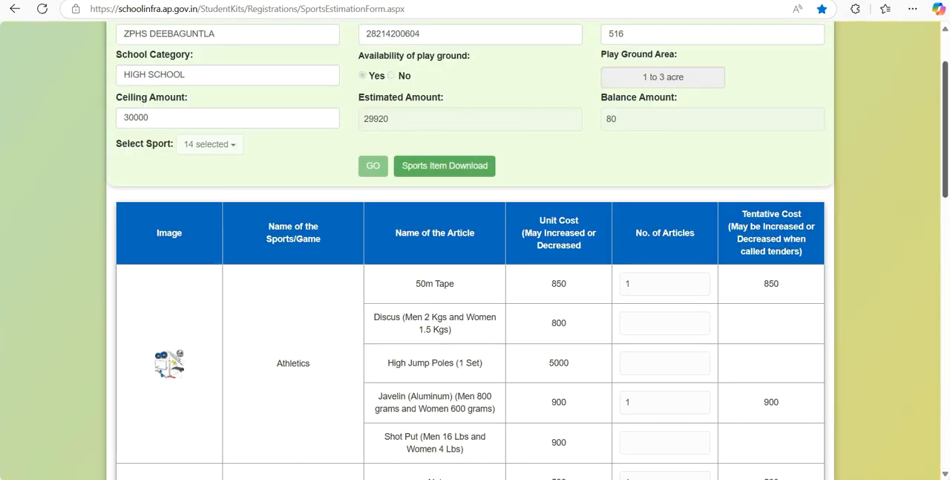
- Try to submit the sports estimation details with the unneeded articles' quantities left blank
{"action": "scroll", "coordinate": [945, 123], "scroll_direction": "down", "scroll_amount": 13}
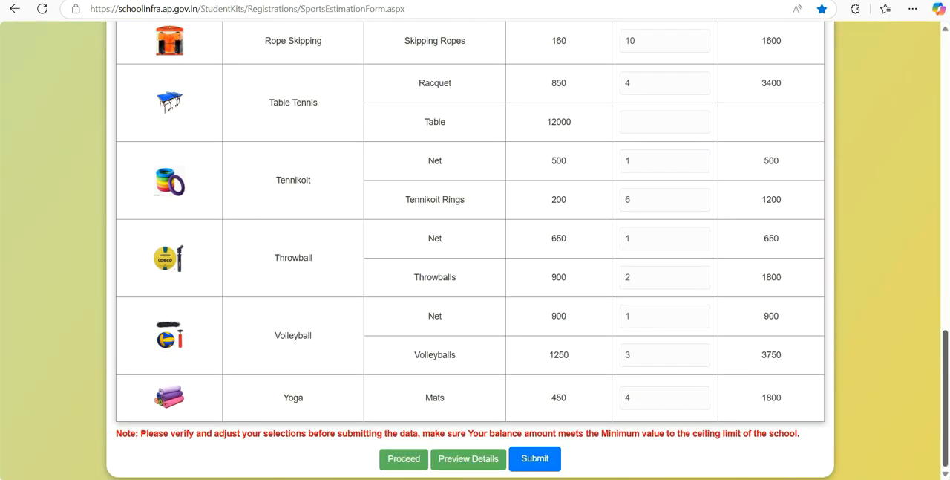
{"action": "left_click", "coordinate": [532, 462]}
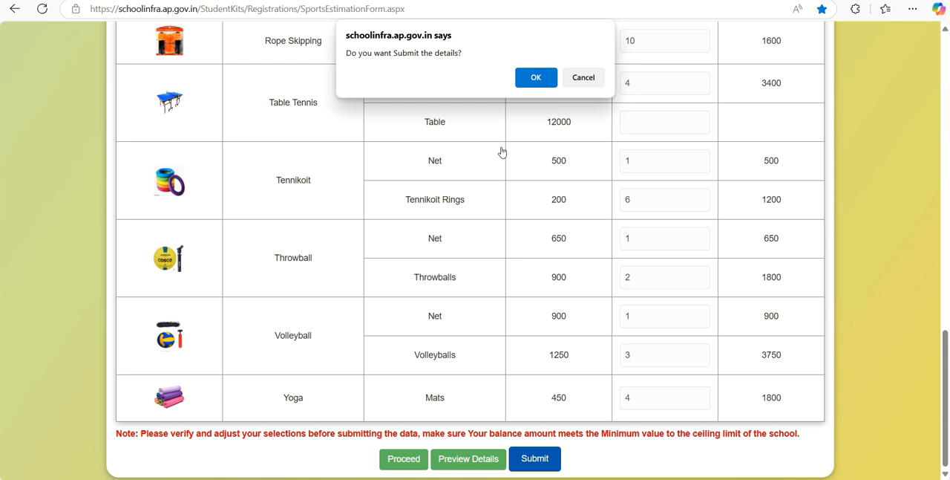
{"action": "left_click", "coordinate": [535, 78]}
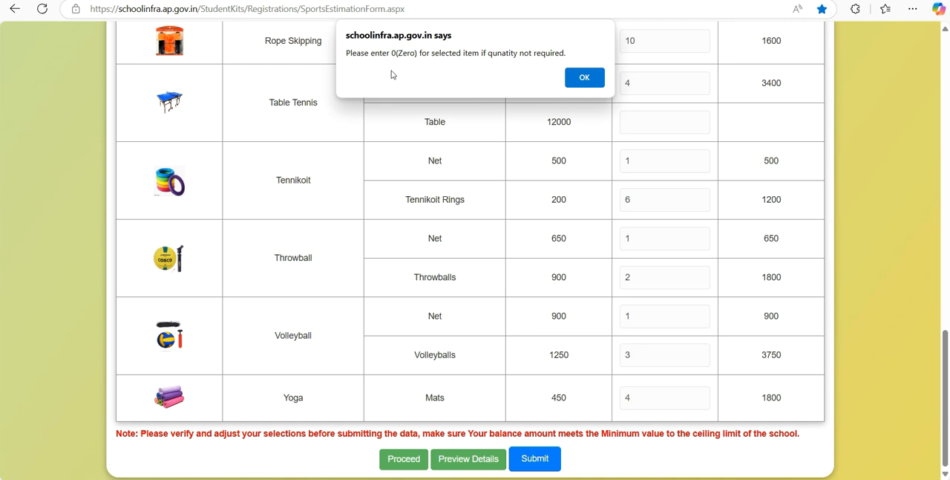
{"action": "left_click", "coordinate": [580, 78]}
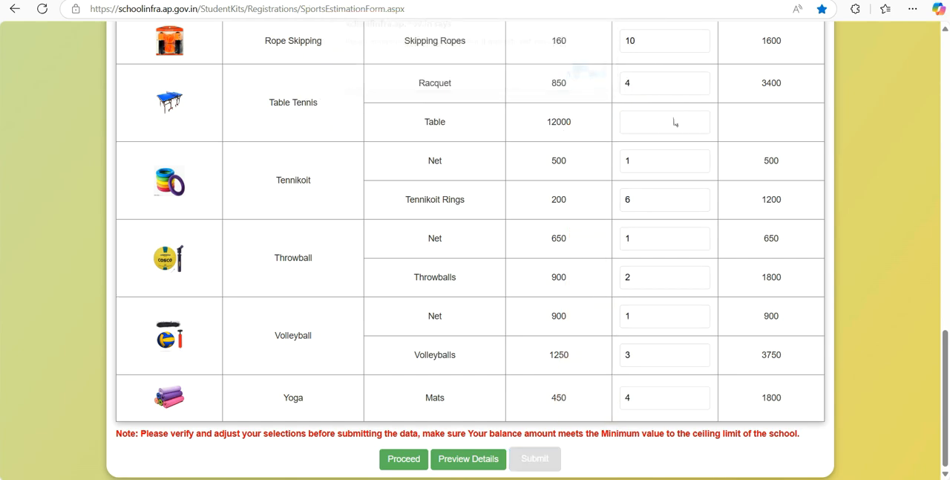
- Enter 0 as the quantity for the Athletics articles Discus, High Jump Poles and Shot Put
{"action": "scroll", "coordinate": [662, 237], "scroll_direction": "up", "scroll_amount": 15}
{"action": "left_click", "coordinate": [683, 236]}
{"action": "type", "text": "0"}
{"action": "left_click", "coordinate": [658, 277]}
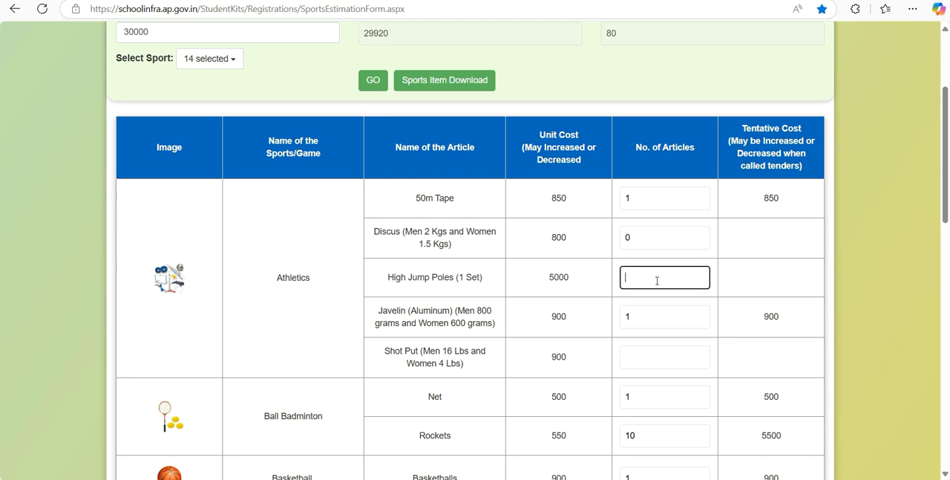
{"action": "left_click", "coordinate": [668, 354]}
{"action": "type", "text": "0"}
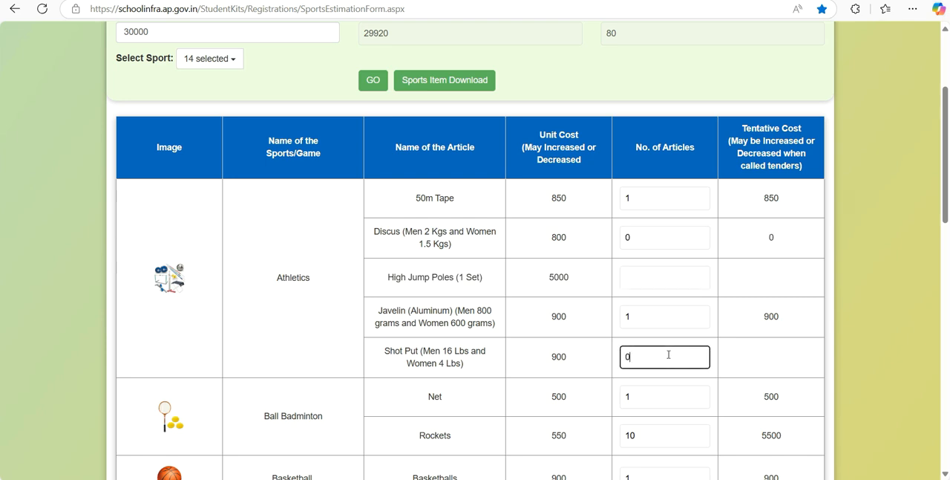
{"action": "left_click", "coordinate": [674, 275]}
{"action": "left_click", "coordinate": [653, 276]}
{"action": "type", "text": "0"}
{"action": "left_click", "coordinate": [657, 307]}
{"action": "left_click", "coordinate": [651, 359]}
- Enter 0 as the quantity for Cricket Bats, Wooden Stumps and Footballs
{"action": "left_click_drag", "start_coordinate": [940, 151], "coordinate": [941, 275]}
{"action": "scroll", "coordinate": [745, 235], "scroll_direction": "down", "scroll_amount": 2}
{"action": "left_click", "coordinate": [653, 176]}
{"action": "type", "text": "0"}
{"action": "left_click", "coordinate": [645, 253]}
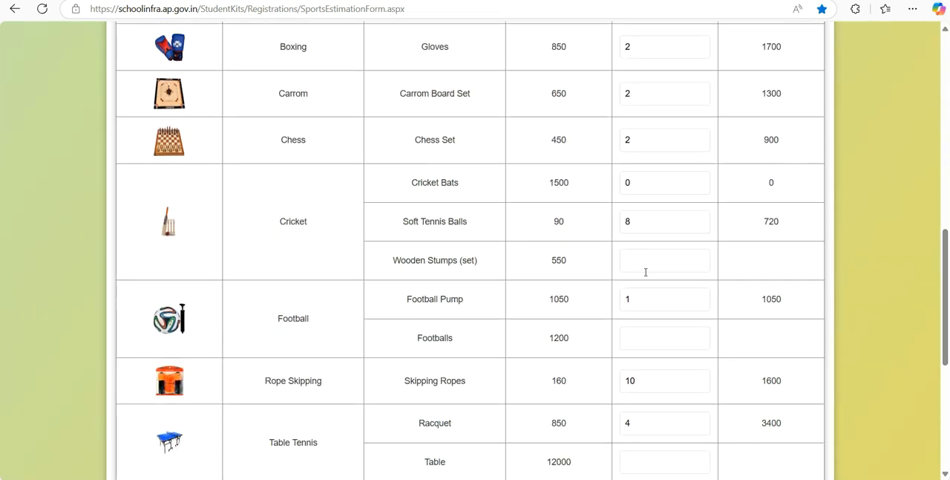
{"action": "left_click", "coordinate": [645, 261]}
{"action": "type", "text": "0"}
{"action": "left_click", "coordinate": [649, 344]}
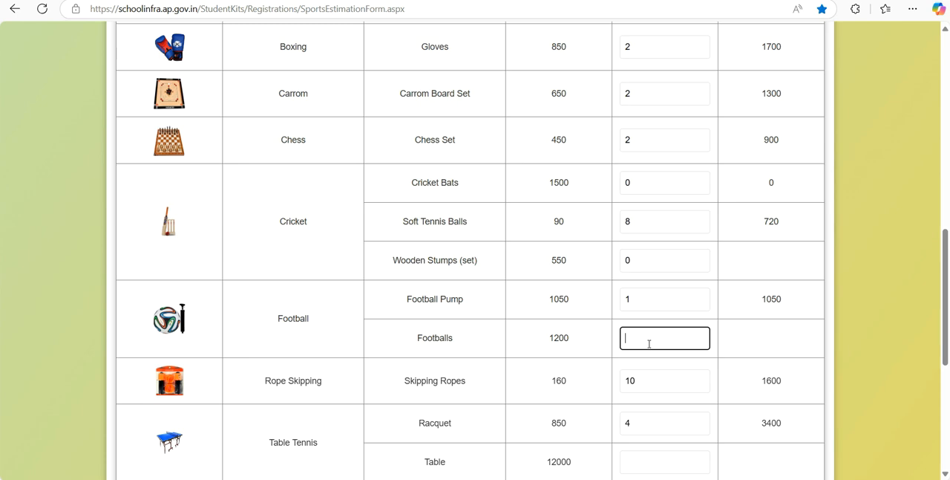
{"action": "type", "text": "0"}
{"action": "left_click", "coordinate": [741, 342]}
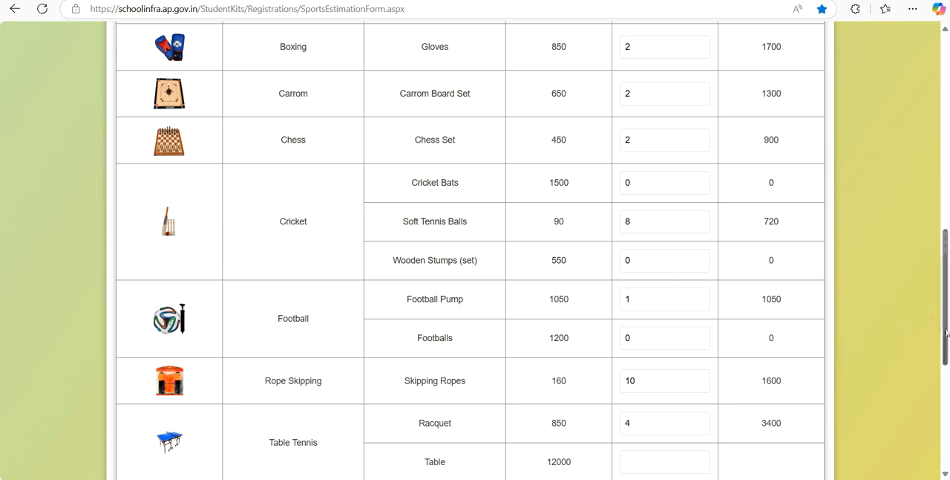
- Enter 0 as the quantity for the Table Tennis table
{"action": "scroll", "coordinate": [937, 321], "scroll_direction": "down", "scroll_amount": 3}
{"action": "left_click", "coordinate": [679, 253]}
{"action": "type", "text": "0"}
{"action": "left_click", "coordinate": [781, 262]}
- Preview the completed article details, close the preview and check the estimated and balance amounts against the ceiling amount
{"action": "scroll", "coordinate": [932, 336], "scroll_direction": "down", "scroll_amount": 2}
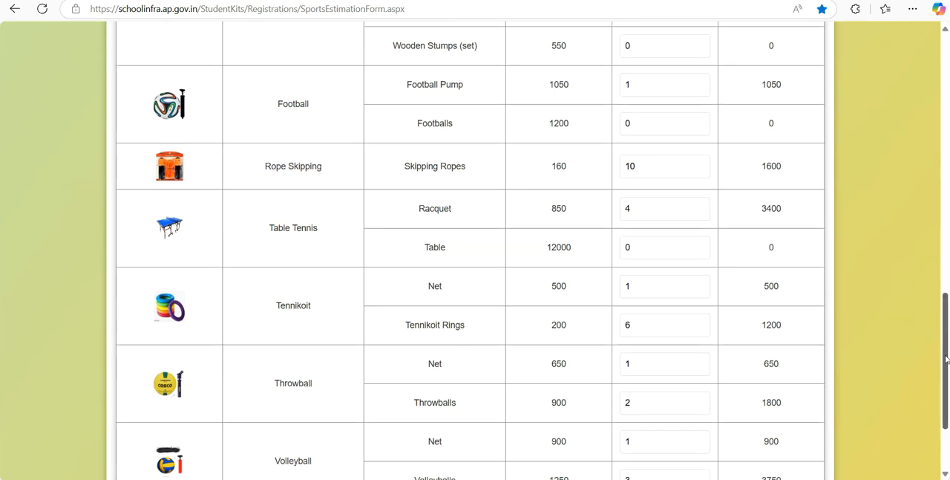
{"action": "mouse_move", "coordinate": [947, 403]}
{"action": "left_mouse_down"}
{"action": "mouse_move", "coordinate": [946, 170]}
{"action": "mouse_move", "coordinate": [946, 403]}
{"action": "left_mouse_up"}
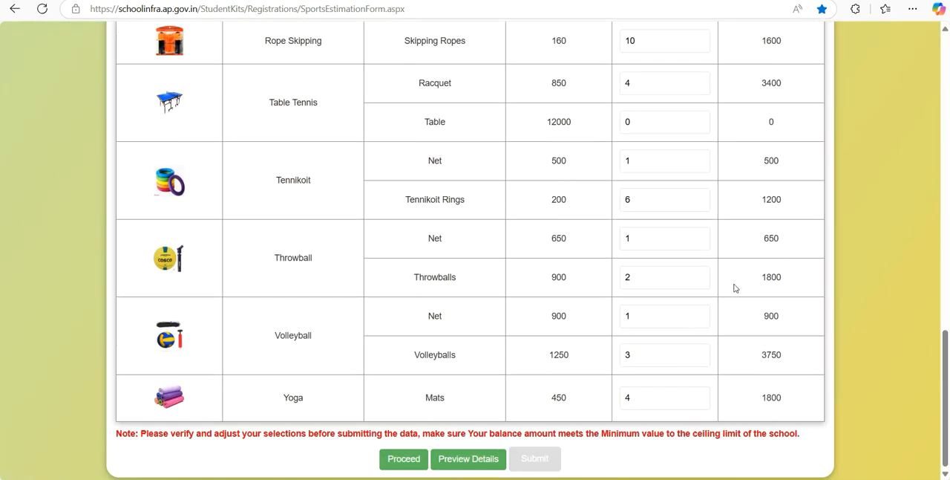
{"action": "left_click", "coordinate": [484, 460]}
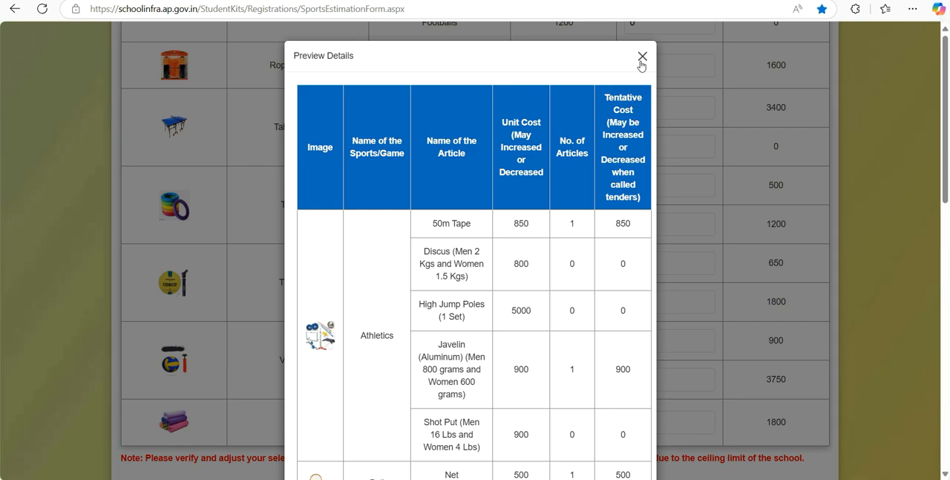
{"action": "left_click", "coordinate": [643, 57]}
{"action": "left_click_drag", "start_coordinate": [946, 340], "coordinate": [945, 91]}
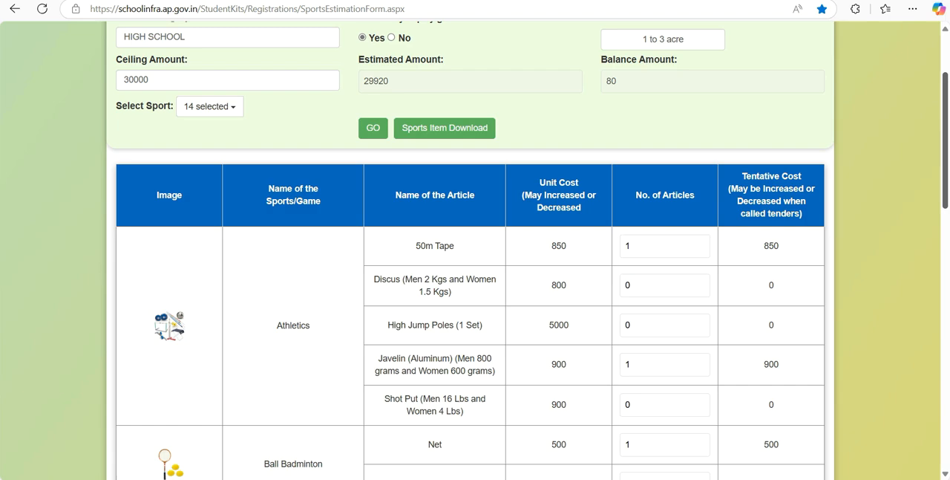
- Proceed with the revised estimation including the zero quantities, accepting the remaining available balance
{"action": "left_click_drag", "start_coordinate": [945, 91], "coordinate": [945, 349]}
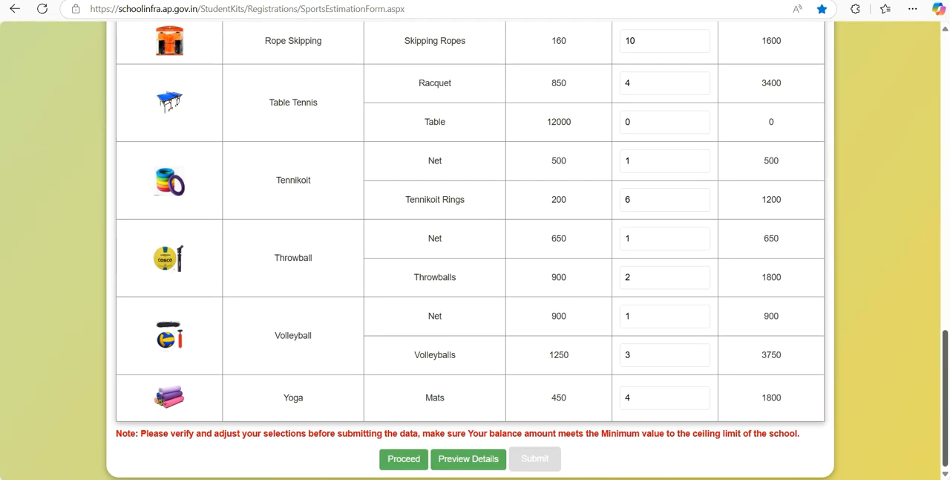
{"action": "left_click", "coordinate": [414, 463]}
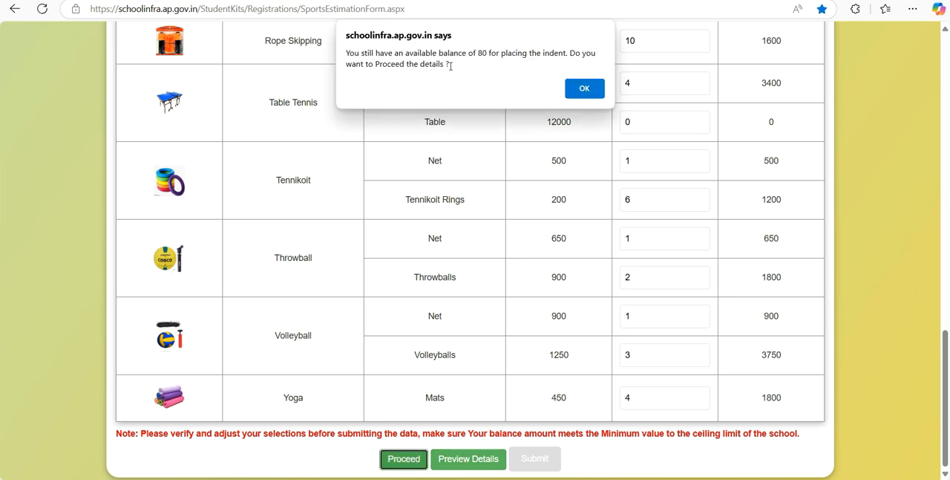
{"action": "left_click", "coordinate": [584, 89]}
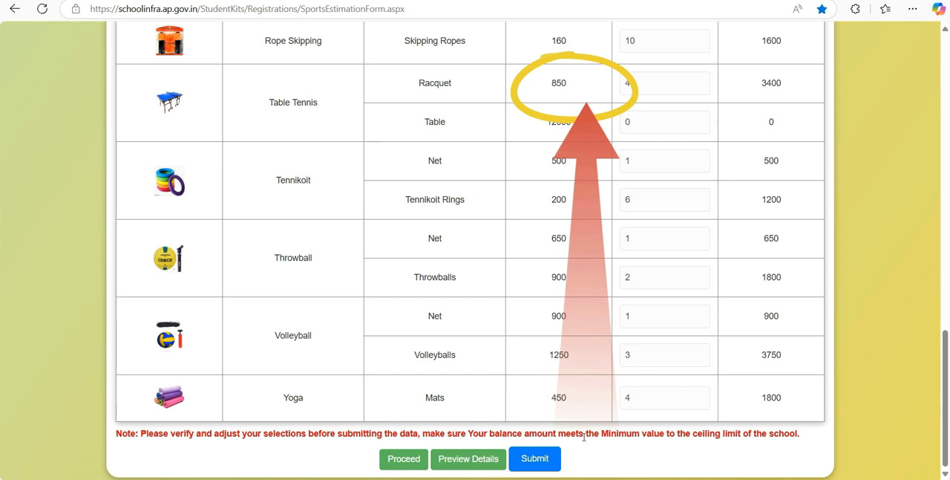
{"action": "left_click", "coordinate": [544, 465]}
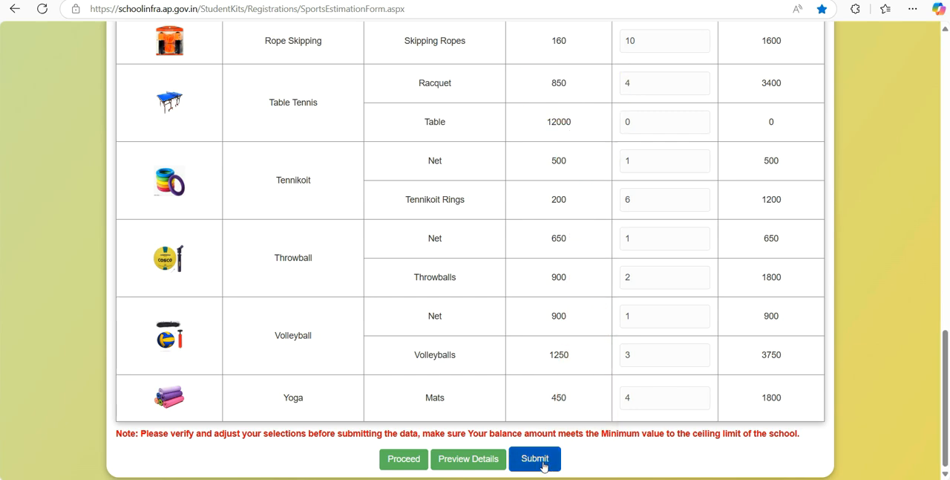
- Print one copy of all pages of the estimation form in landscape layout
{"action": "left_click_drag", "start_coordinate": [946, 433], "coordinate": [946, 149]}
{"action": "scroll", "coordinate": [862, 280], "scroll_direction": "down", "scroll_amount": 2}
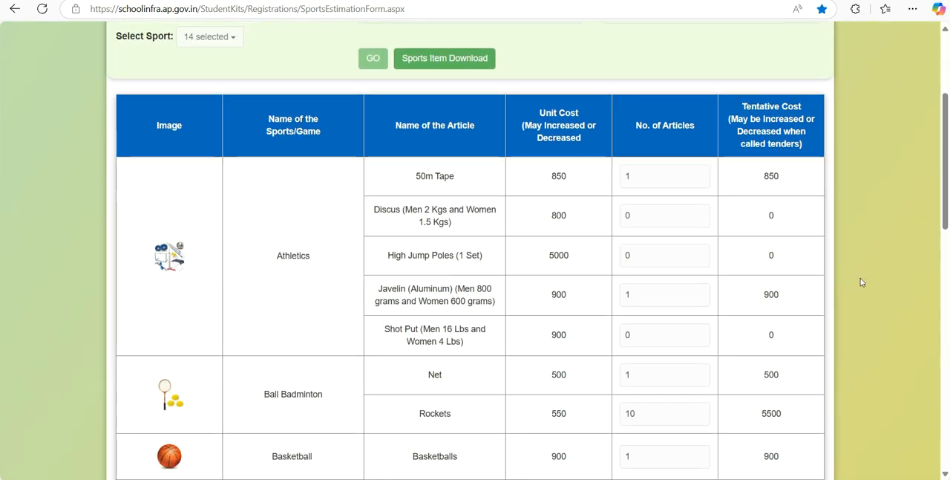
{"action": "key", "text": "ctrl+p"}
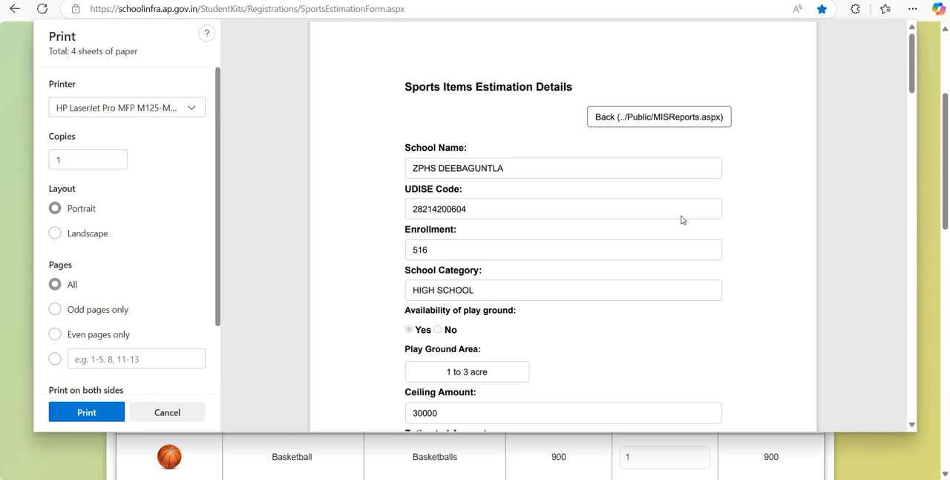
{"action": "left_click", "coordinate": [54, 232]}
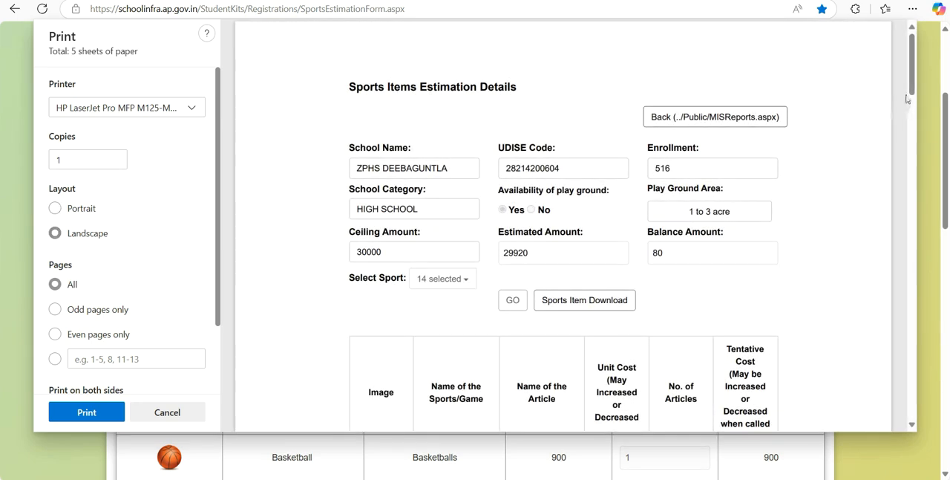
{"action": "scroll", "coordinate": [911, 129], "scroll_direction": "down", "scroll_amount": 1}
{"action": "left_click_drag", "start_coordinate": [911, 128], "coordinate": [913, 374]}
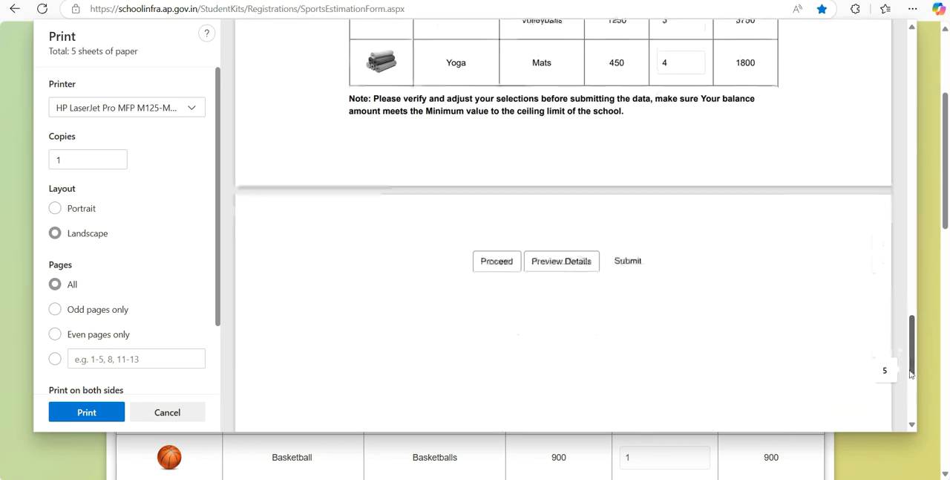
{"action": "left_click", "coordinate": [107, 413]}
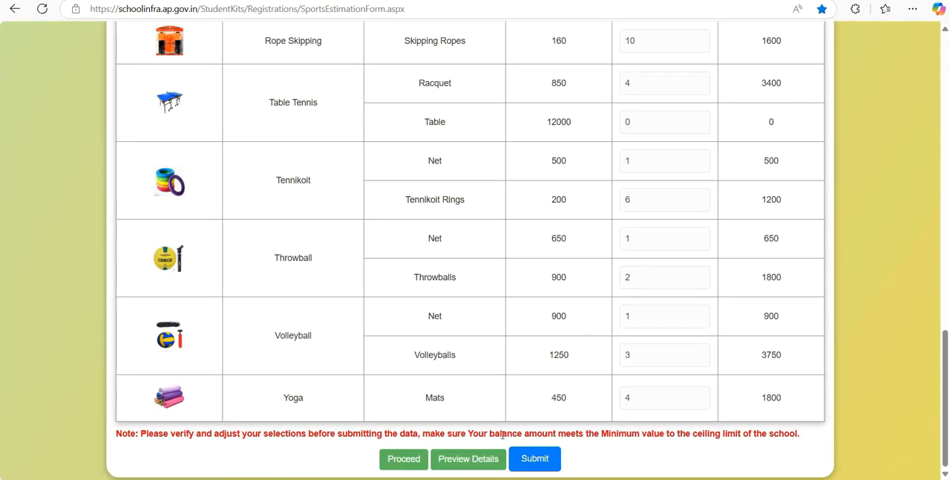
- Submit the sports estimation details, confirming the submission and acknowledging the save message
{"action": "left_click", "coordinate": [541, 457]}
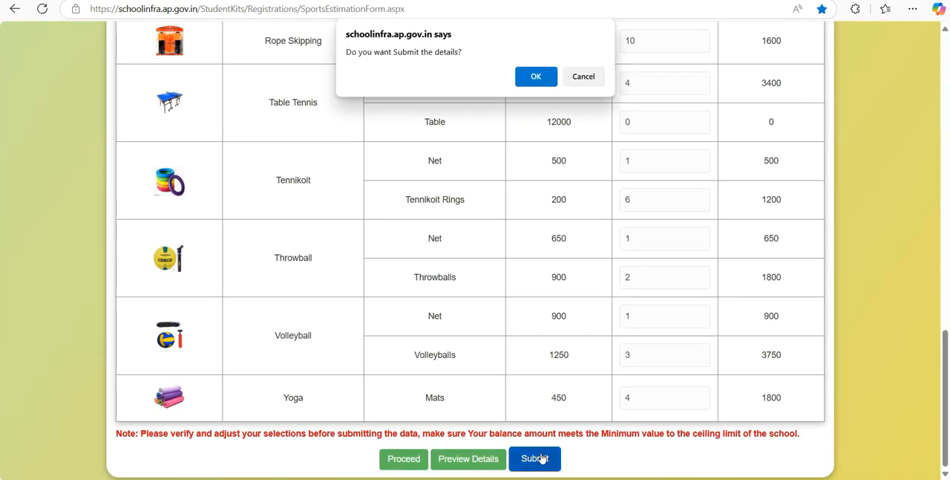
{"action": "left_click", "coordinate": [536, 78]}
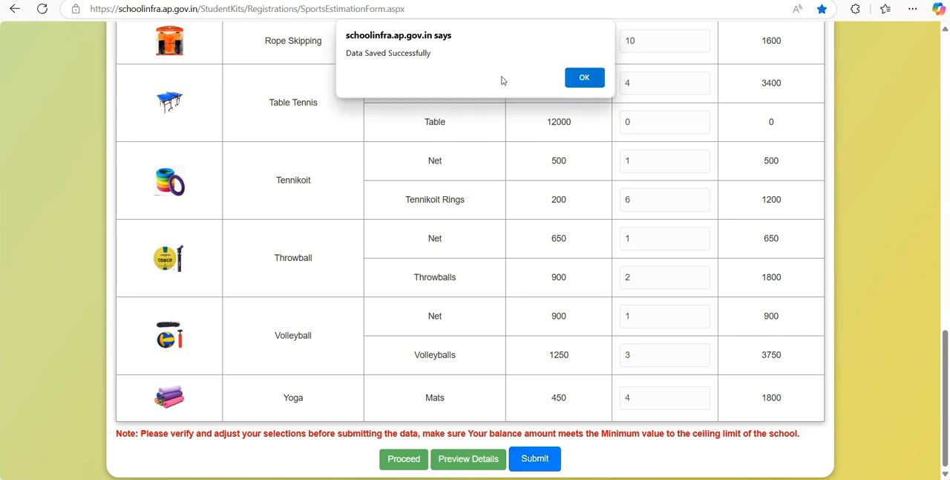
{"action": "left_click", "coordinate": [585, 78]}
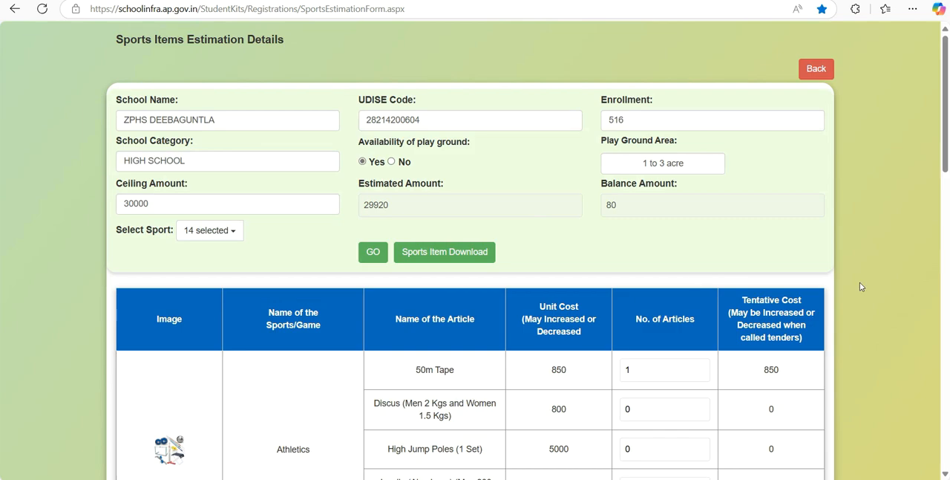
{"action": "left_click_drag", "start_coordinate": [947, 172], "coordinate": [925, 78]}
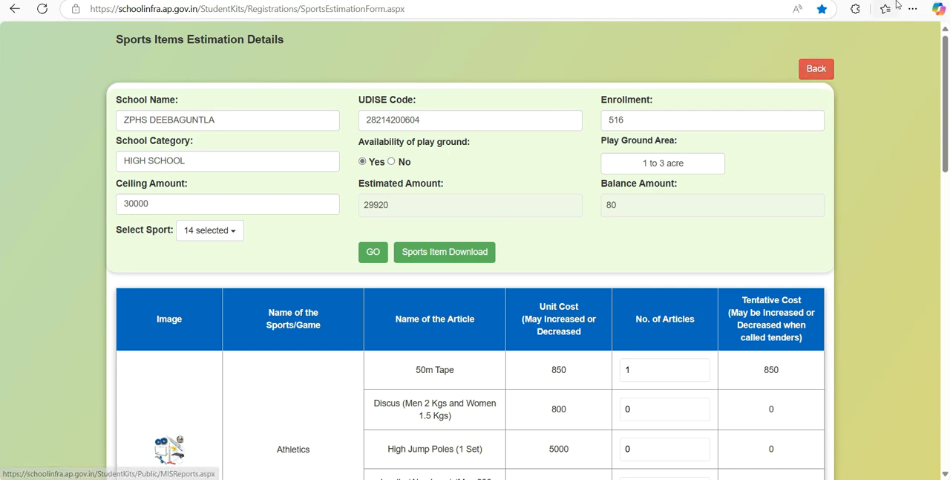